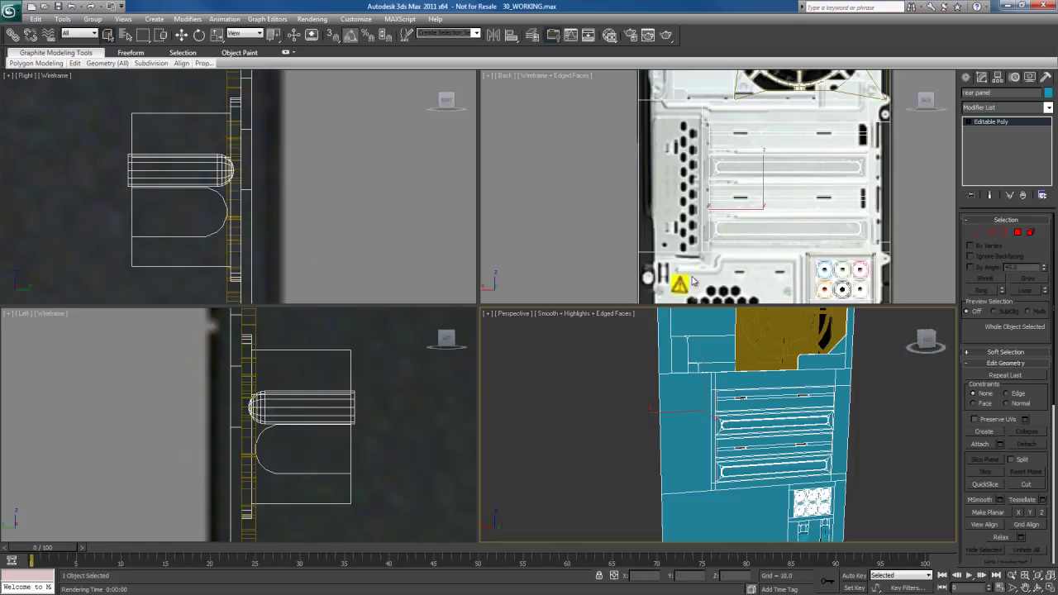
# Move the horizontal edge beneath the vented plate area slightly down to line up with the plate's lower border in the reference image.
pyautogui.hotkey('alt', 'w')
pyautogui.scroll(3, 663, 248)
pyautogui.scroll(-2, 663, 248)
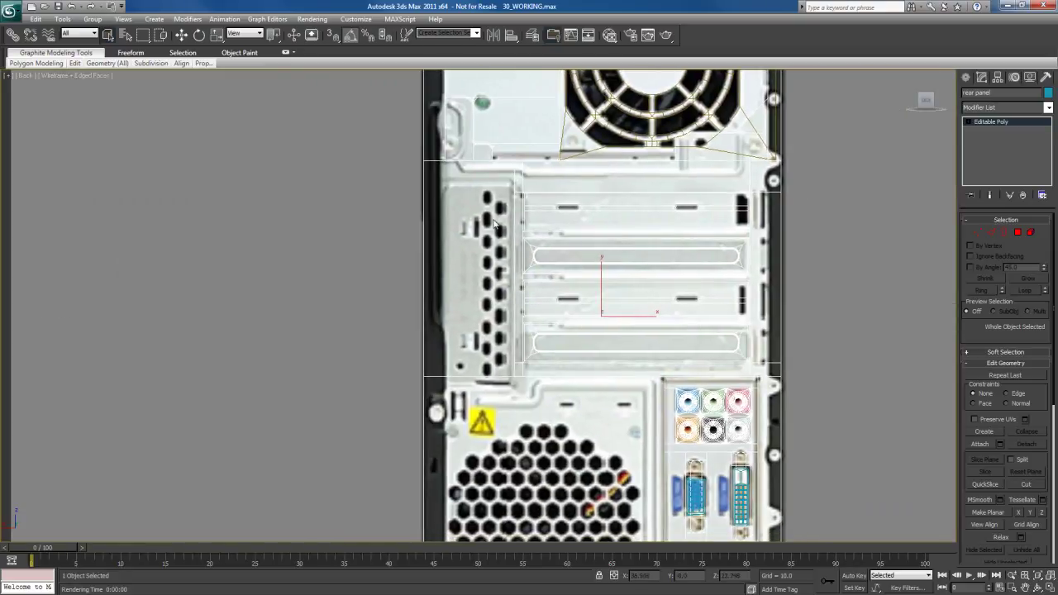
pyautogui.moveTo(488, 315); pyautogui.dragTo(504, 217, button='middle')
pyautogui.press('2')
pyautogui.click(503, 281)
pyautogui.press('w')
pyautogui.moveTo(477, 237); pyautogui.dragTo(476, 242)
pyautogui.moveTo(553, 189); pyautogui.dragTo(547, 248, button='middle')
pyautogui.press('q')
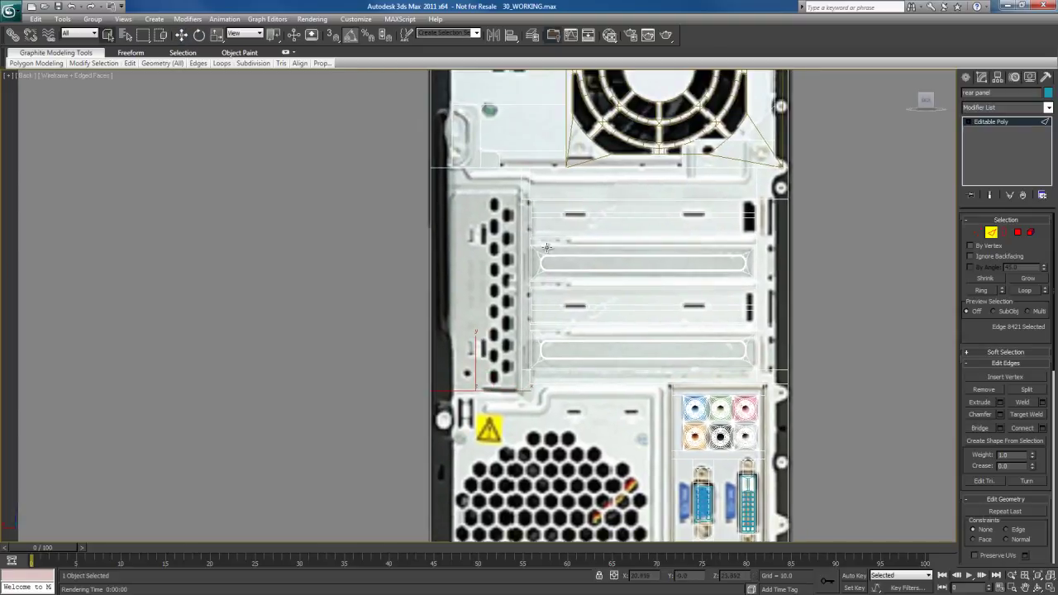
# QuickSlice the polygon over the vented plate horizontally along the plate's upper border in the reference image.
pyautogui.press('4')
pyautogui.click(487, 244)
pyautogui.scroll(3, 541, 248)
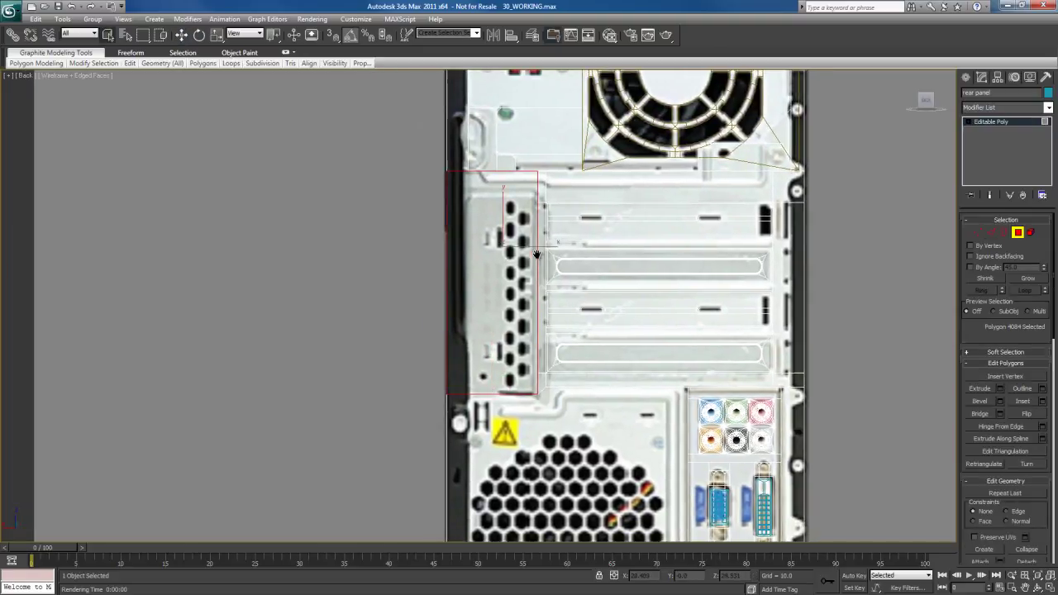
pyautogui.moveTo(547, 243); pyautogui.dragTo(519, 262, button='middle')
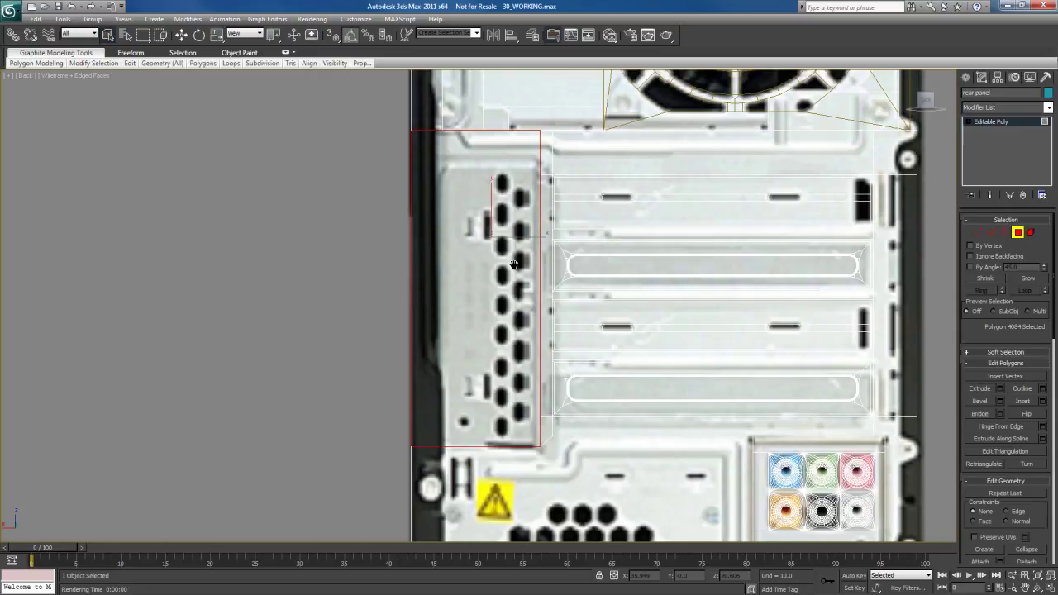
pyautogui.rightClick(482, 226)
pyautogui.click(457, 133)
pyautogui.click(490, 164)
pyautogui.click(494, 164)
pyautogui.rightClick(483, 276)
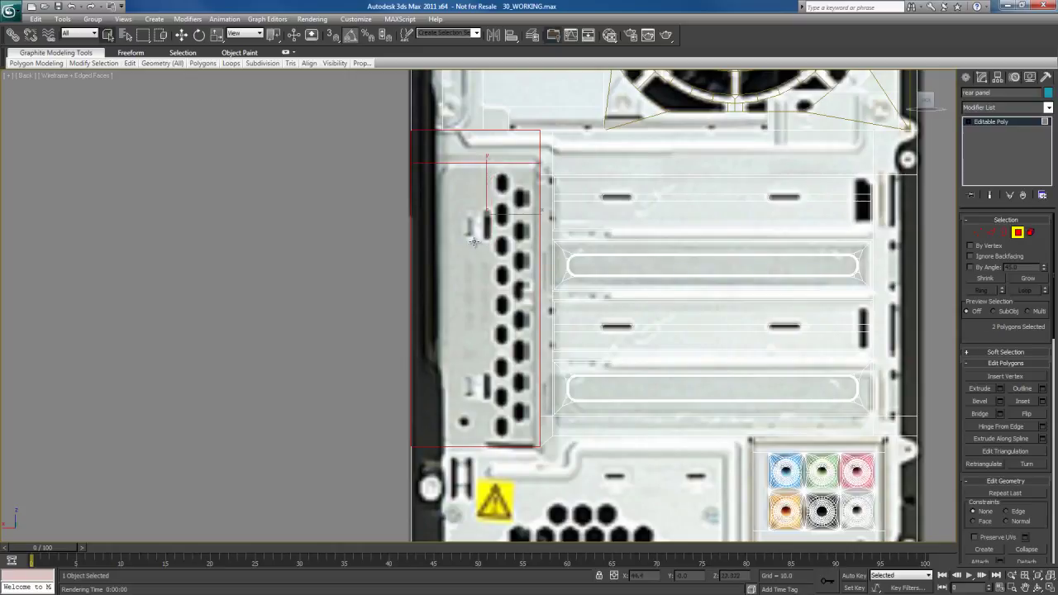
# Inset the lower polygon over the vented plate by about 1.8.
pyautogui.click(480, 279)
pyautogui.moveTo(443, 310); pyautogui.dragTo(440, 285, button='middle')
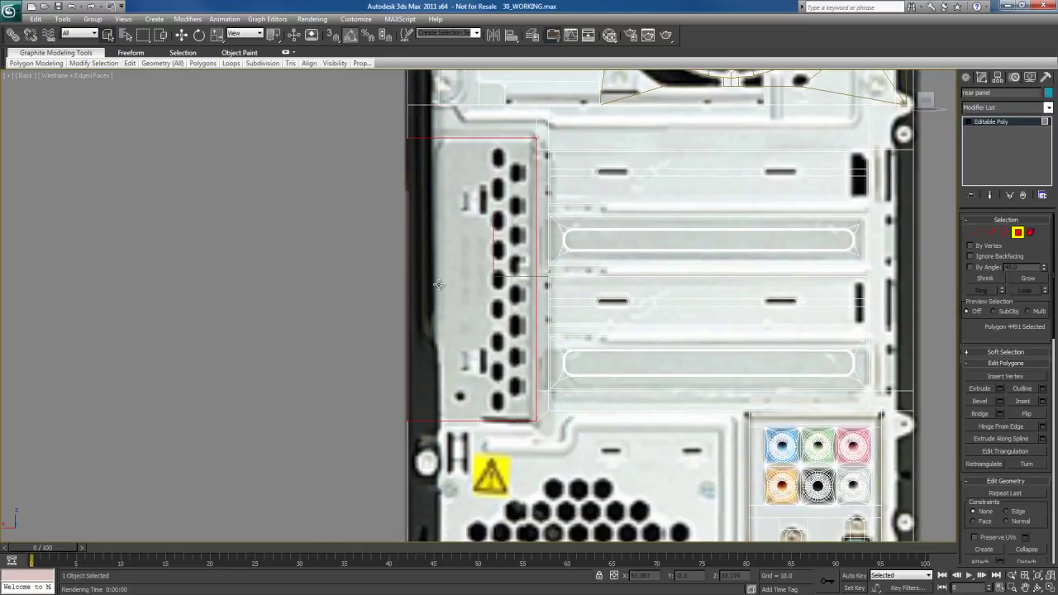
pyautogui.rightClick(489, 218)
pyautogui.click(386, 270)
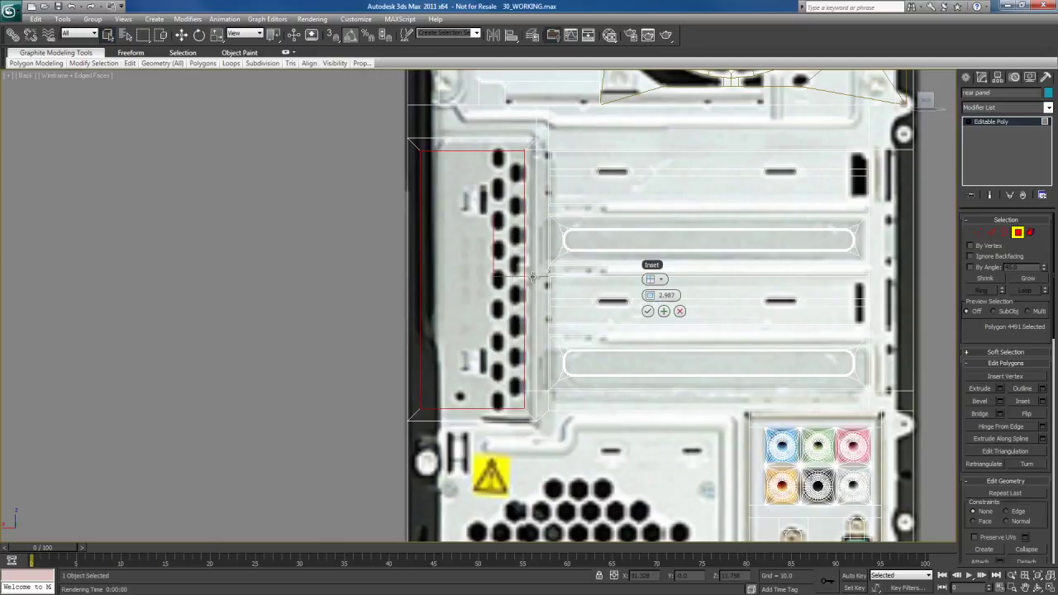
pyautogui.moveTo(649, 296); pyautogui.dragTo(648, 295)
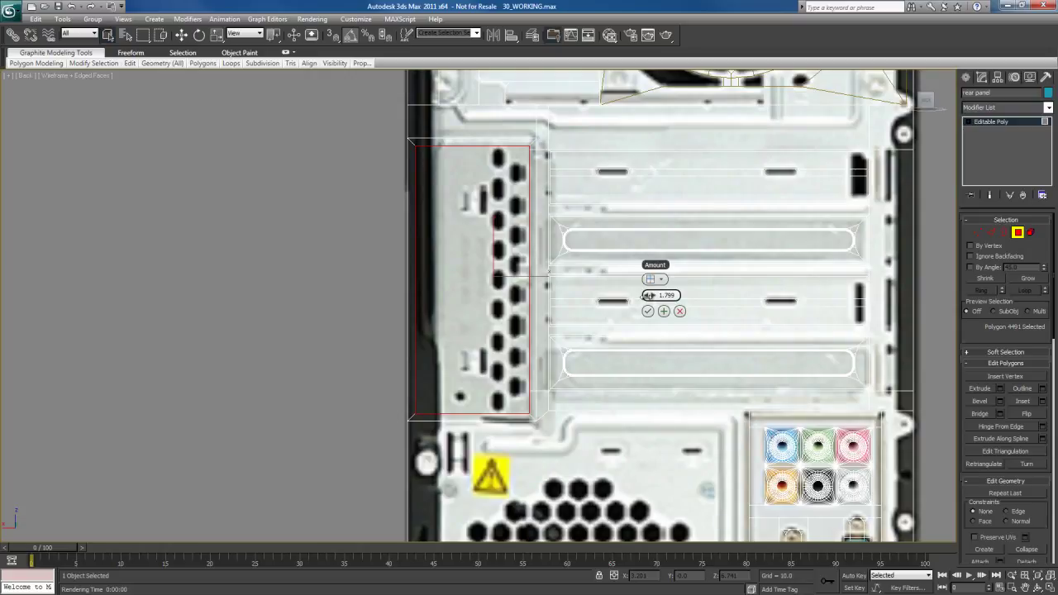
pyautogui.click(647, 311)
# Grow the selection to include the inset border, extrude it outward into a raised block, and fine-tune its depth with Move.
pyautogui.moveTo(482, 217); pyautogui.dragTo(467, 259, button='middle')
pyautogui.scroll(-1, 467, 258)
pyautogui.hotkey('alt', 'w')
pyautogui.rightClick(702, 402)
pyautogui.hotkey('alt', 'w')
pyautogui.keyDown('alt'); pyautogui.moveTo(475, 302); pyautogui.dragTo(535, 284, button='middle'); pyautogui.keyUp('alt')
pyautogui.scroll(2, 543, 314)
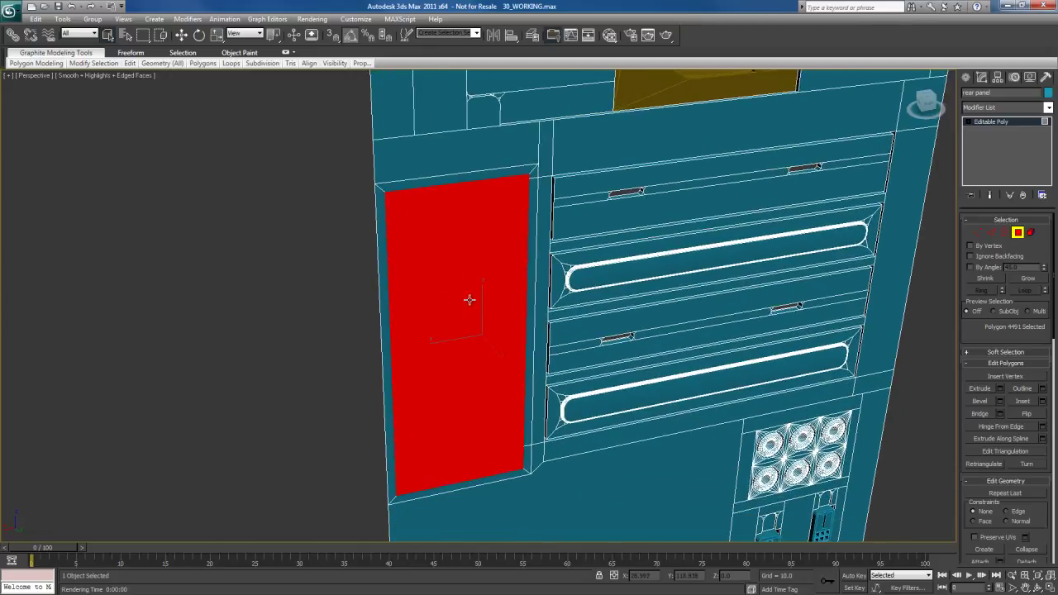
pyautogui.hotkey('ctrl', 'pageup')
pyautogui.moveTo(499, 307)
pyautogui.keyDown('alt'); pyautogui.mouseDown(button='middle')
pyautogui.moveTo(484, 300)
pyautogui.moveTo(524, 314)
pyautogui.moveTo(503, 309)
pyautogui.mouseUp(button='middle'); pyautogui.keyUp('alt')
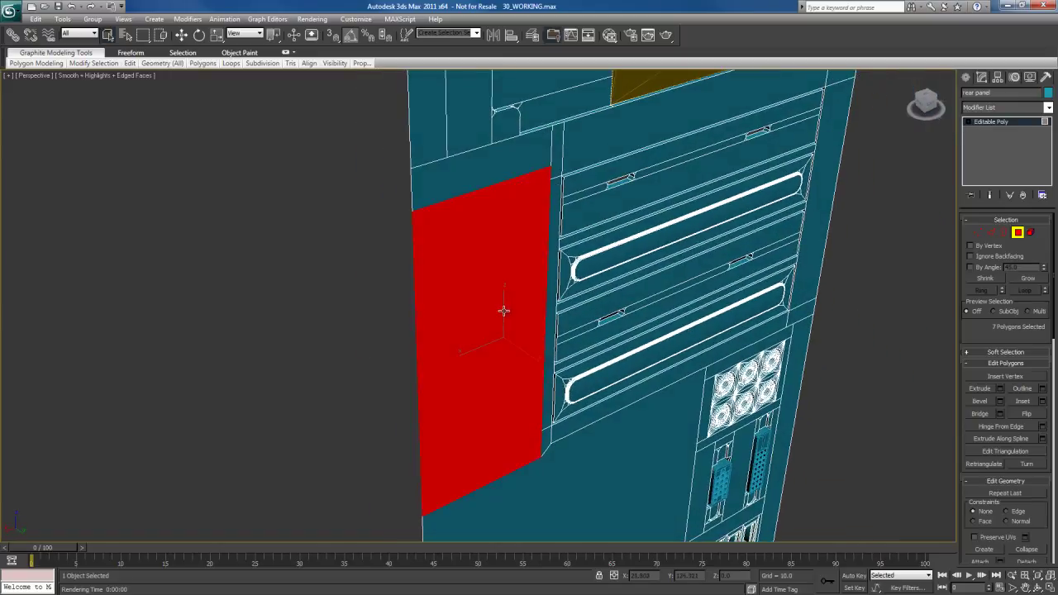
pyautogui.hotkey('shift', 'e')
pyautogui.moveTo(496, 283); pyautogui.dragTo(491, 264)
pyautogui.rightClick(492, 263)
pyautogui.keyDown('alt'); pyautogui.moveTo(492, 264); pyautogui.dragTo(520, 284, button='middle'); pyautogui.keyUp('alt')
pyautogui.press('w')
pyautogui.moveTo(548, 337); pyautogui.dragTo(562, 345)
# Select the short edges at the upper and lower inner corners of the raised block.
pyautogui.keyDown('alt'); pyautogui.moveTo(613, 333); pyautogui.dragTo(508, 290, button='middle'); pyautogui.keyUp('alt')
pyautogui.press('q')
pyautogui.press('2')
pyautogui.click(490, 174)
pyautogui.keyDown('ctrl'); pyautogui.click(476, 174); pyautogui.keyUp('ctrl')
pyautogui.scroll(3, 486, 446)
pyautogui.moveTo(484, 450); pyautogui.dragTo(498, 298, button='middle')
pyautogui.keyDown('ctrl'); pyautogui.click(473, 237); pyautogui.keyUp('ctrl')
pyautogui.keyDown('ctrl'); pyautogui.click(489, 234); pyautogui.keyUp('ctrl')
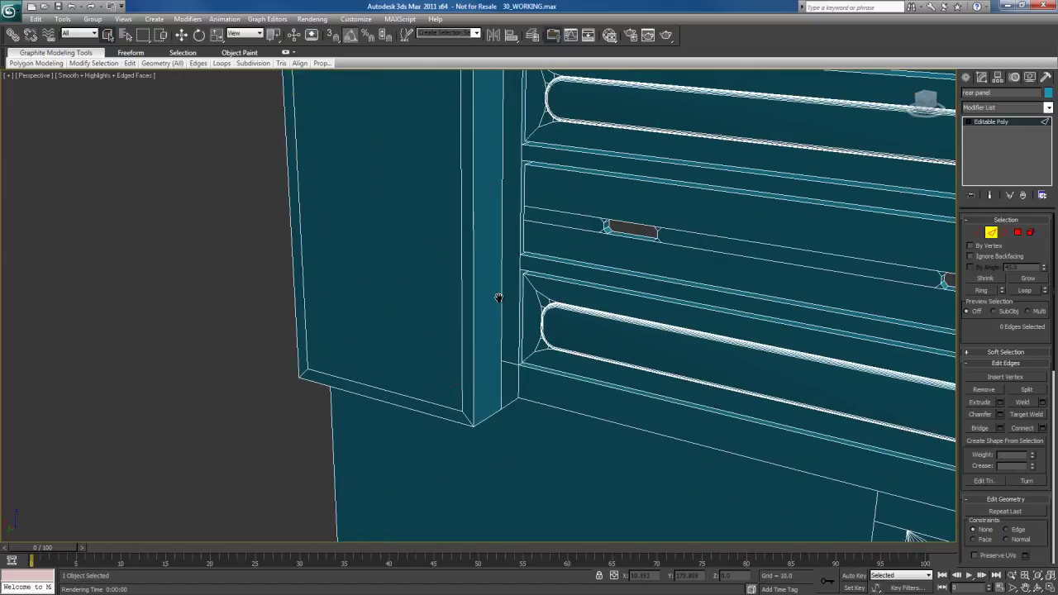
pyautogui.scroll(-5, 499, 297)
pyautogui.scroll(5, 526, 329)
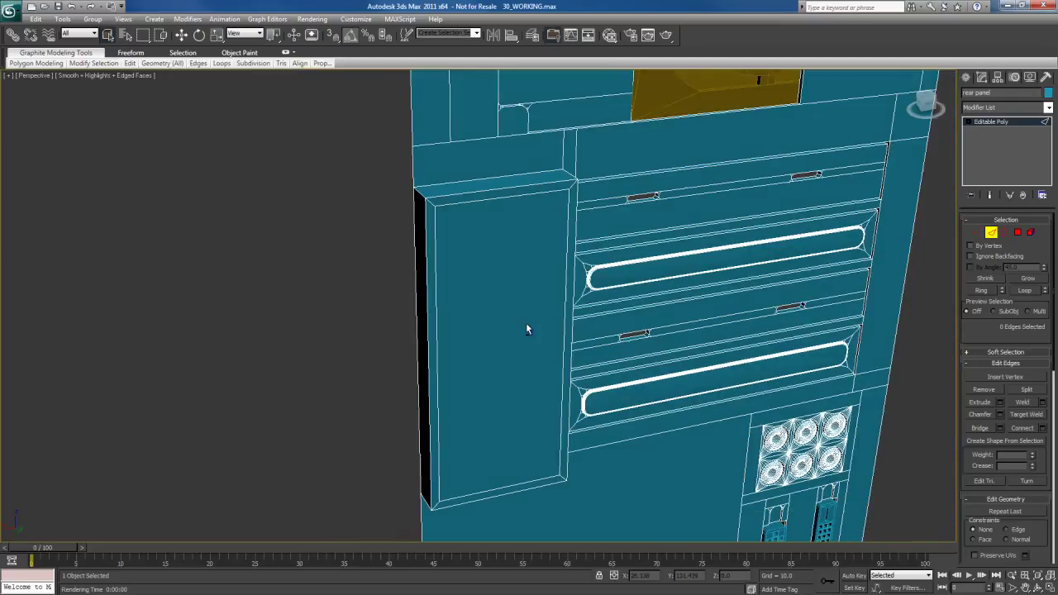
pyautogui.moveTo(526, 329); pyautogui.dragTo(544, 301, button='middle')
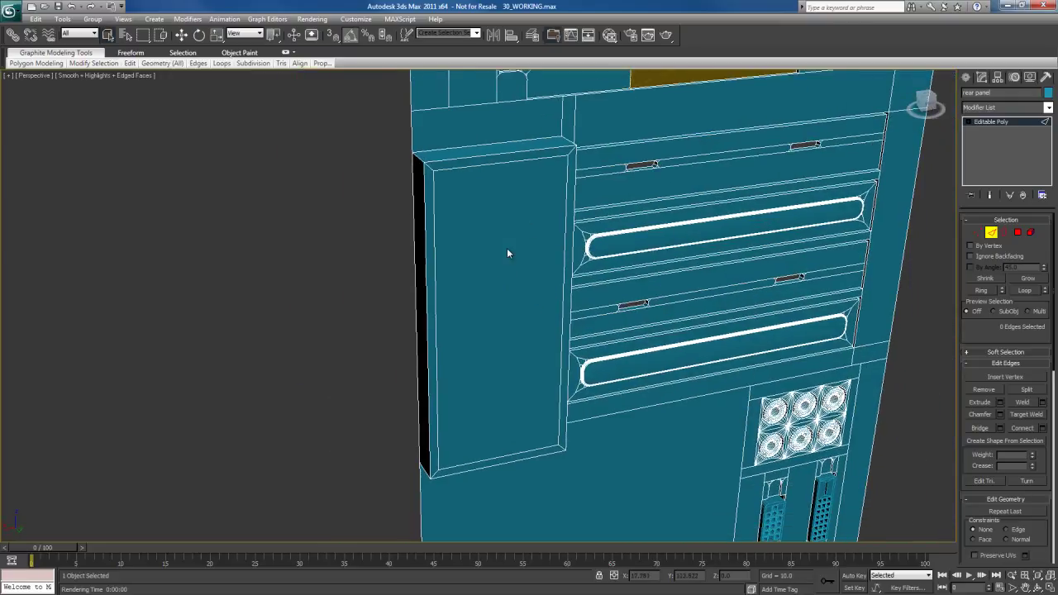
# Connect the inset face's upper and lower edges with 1 segment and move the new edge beside the first column of vent holes.
pyautogui.hotkey('alt', 'w')
pyautogui.rightClick(681, 245)
pyautogui.hotkey('alt', 'w')
pyautogui.moveTo(511, 271)
pyautogui.mouseDown(button='middle')
pyautogui.moveTo(516, 255)
pyautogui.moveTo(498, 257)
pyautogui.mouseUp(button='middle')
pyautogui.press('2')
pyautogui.press('2')
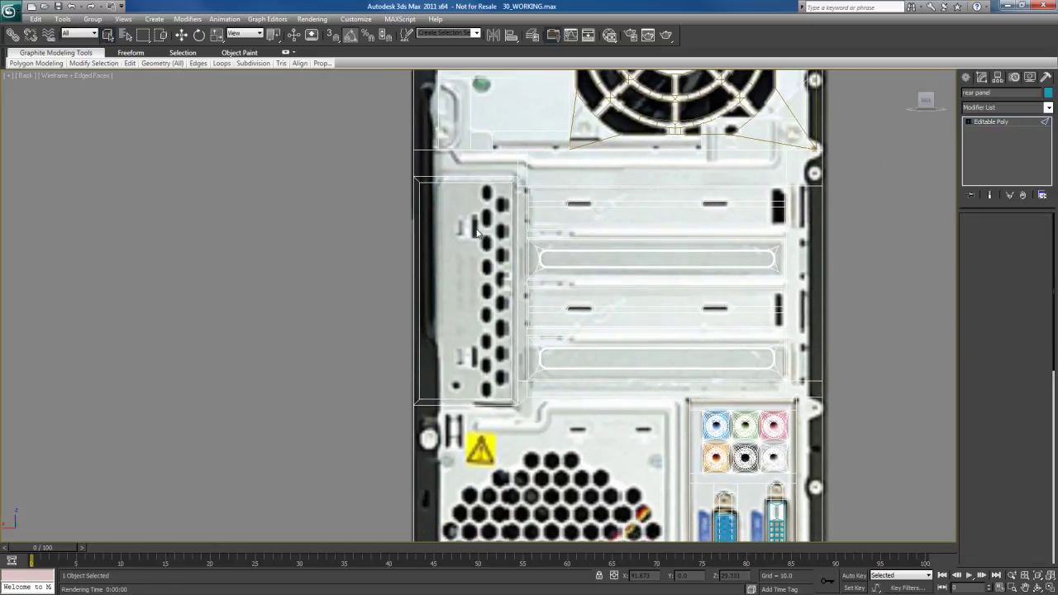
pyautogui.click(470, 180)
pyautogui.keyDown('ctrl'); pyautogui.click(463, 402); pyautogui.keyUp('ctrl')
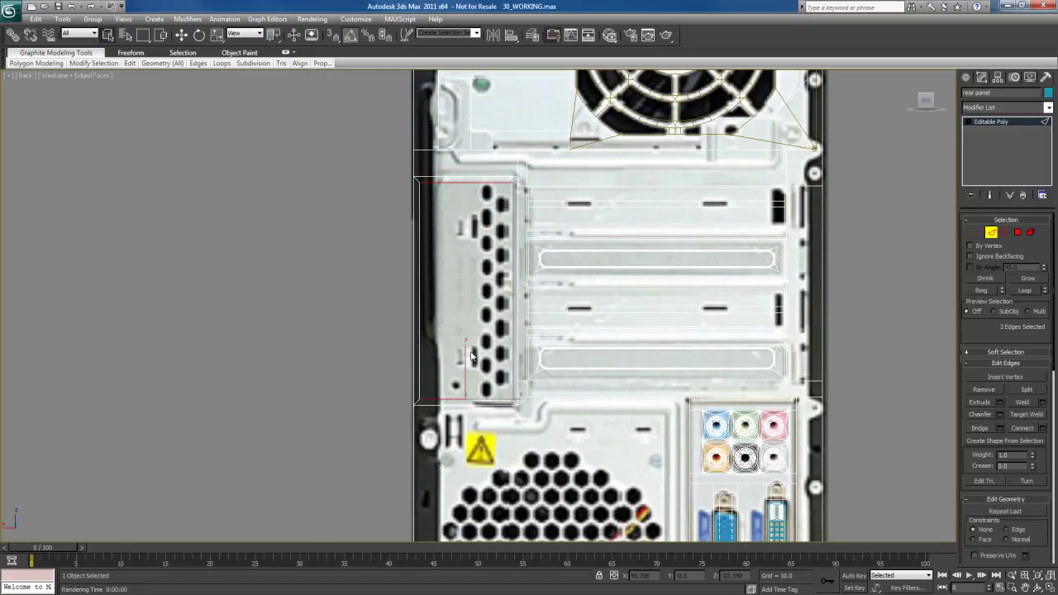
pyautogui.rightClick(476, 305)
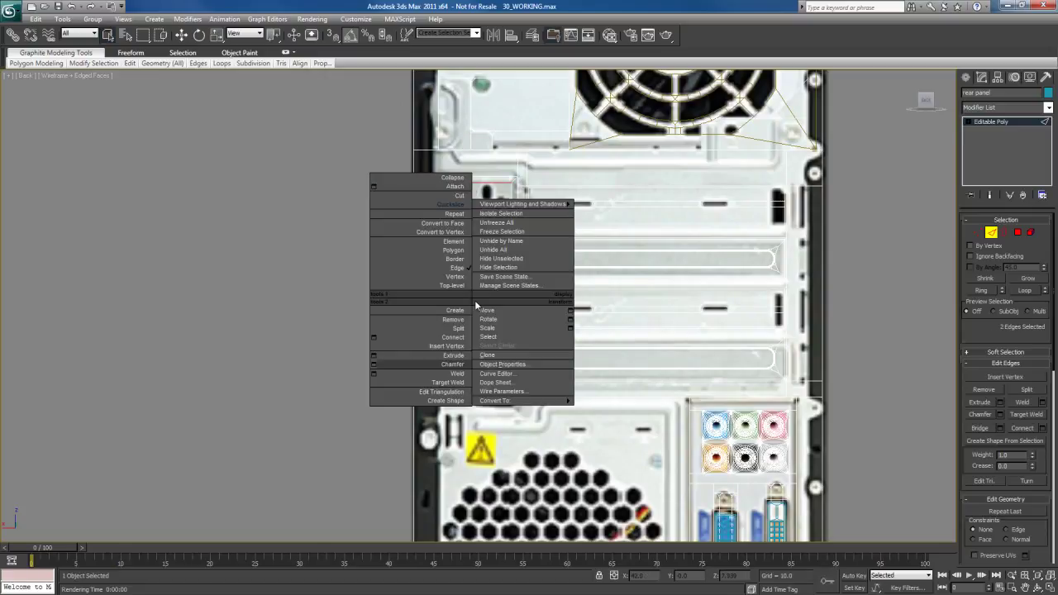
pyautogui.click(374, 336)
pyautogui.moveTo(622, 403); pyautogui.dragTo(606, 399)
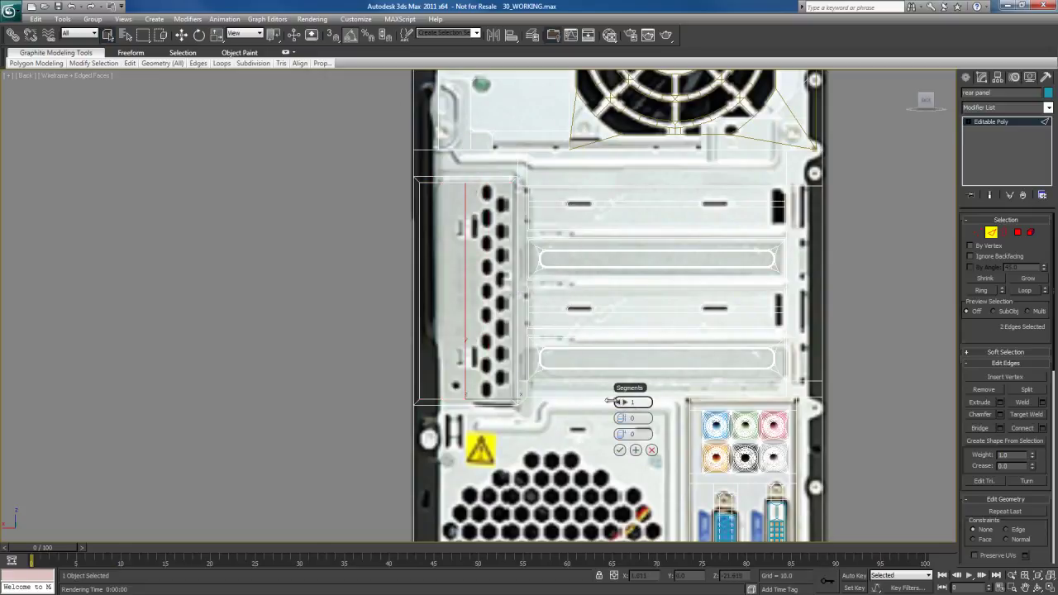
pyautogui.click(621, 449)
pyautogui.press('w')
pyautogui.moveTo(487, 290); pyautogui.dragTo(501, 291)
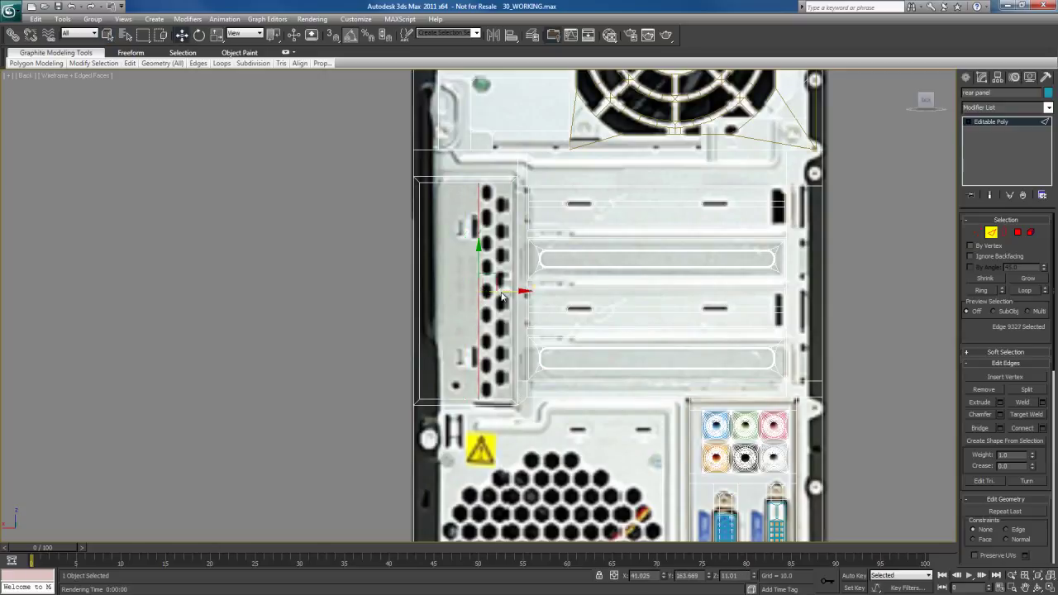
# QuickSlice the narrow polygon over the vent holes vertically between the two hole columns.
pyautogui.scroll(2, 504, 293)
pyautogui.moveTo(525, 317); pyautogui.dragTo(515, 314, button='middle')
pyautogui.press('4')
pyautogui.click(483, 258)
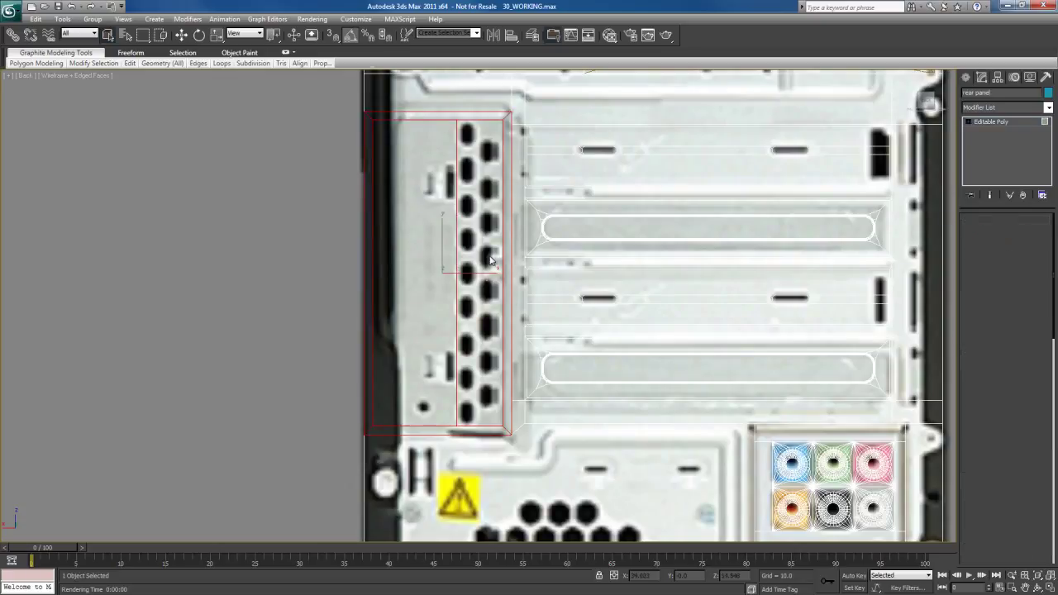
pyautogui.rightClick(484, 258)
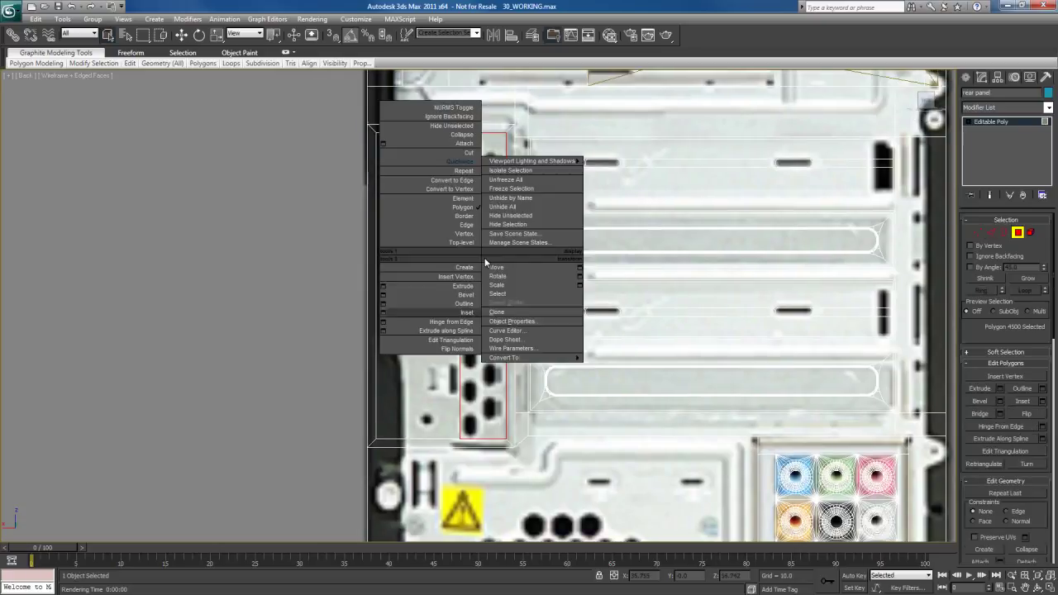
pyautogui.click(455, 167)
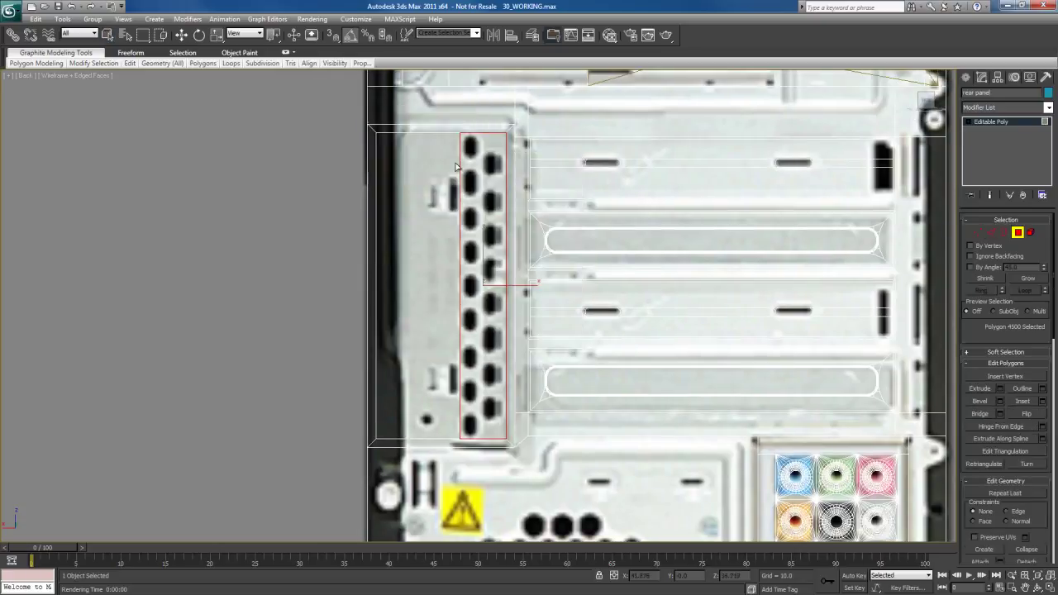
pyautogui.click(481, 206)
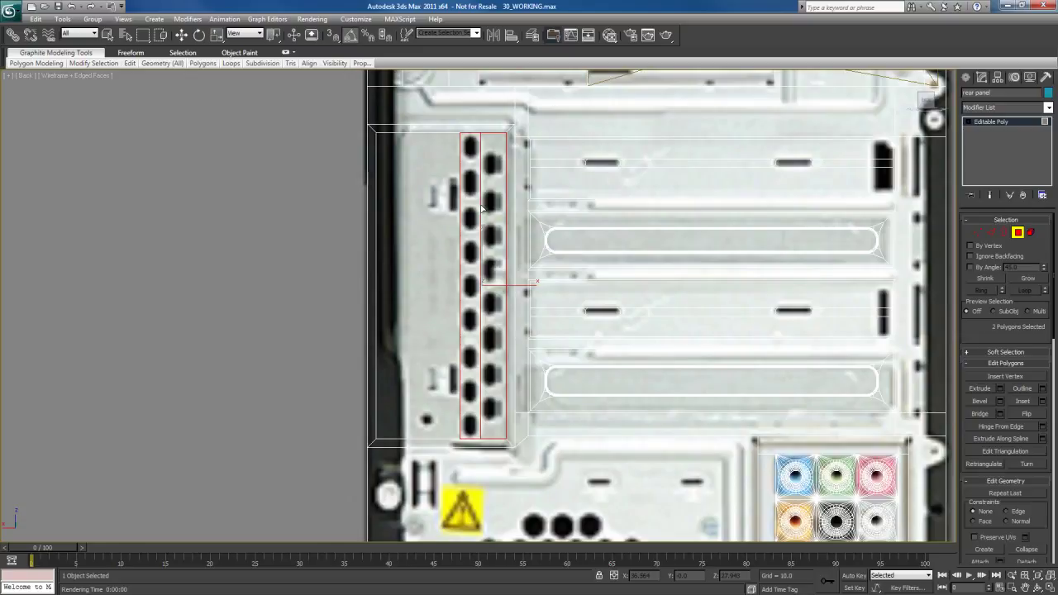
# Chamfer the vertical edge between the two vent hole columns by 0.5.
pyautogui.press('2')
pyautogui.click(481, 221)
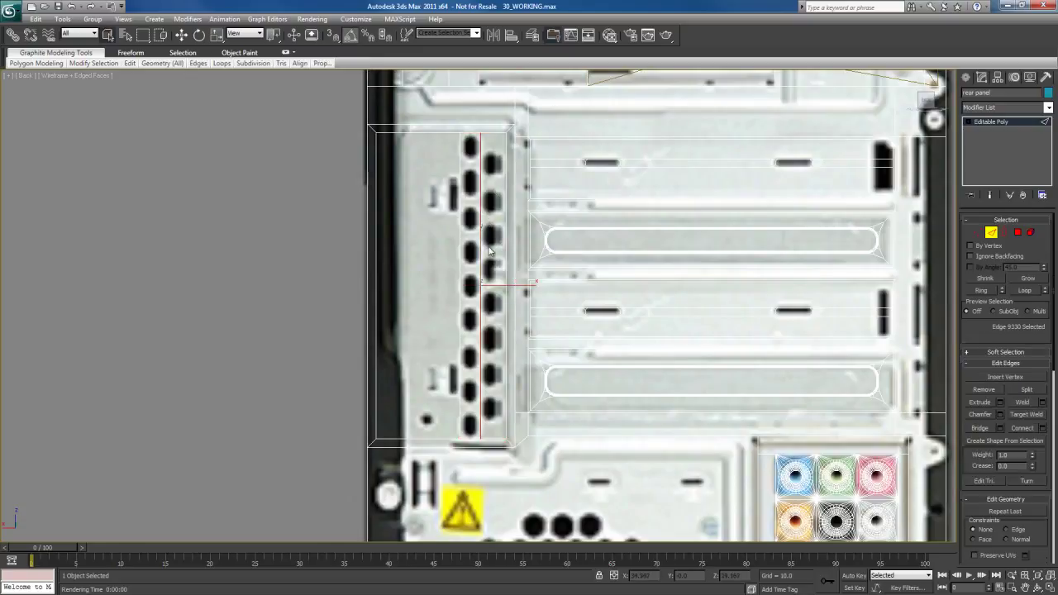
pyautogui.rightClick(483, 219)
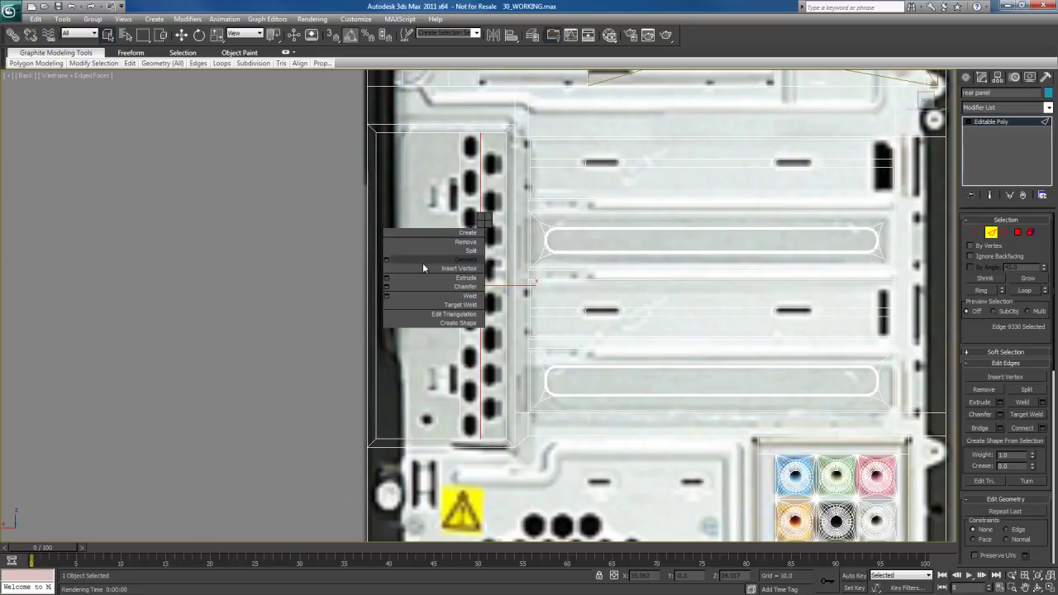
pyautogui.click(386, 286)
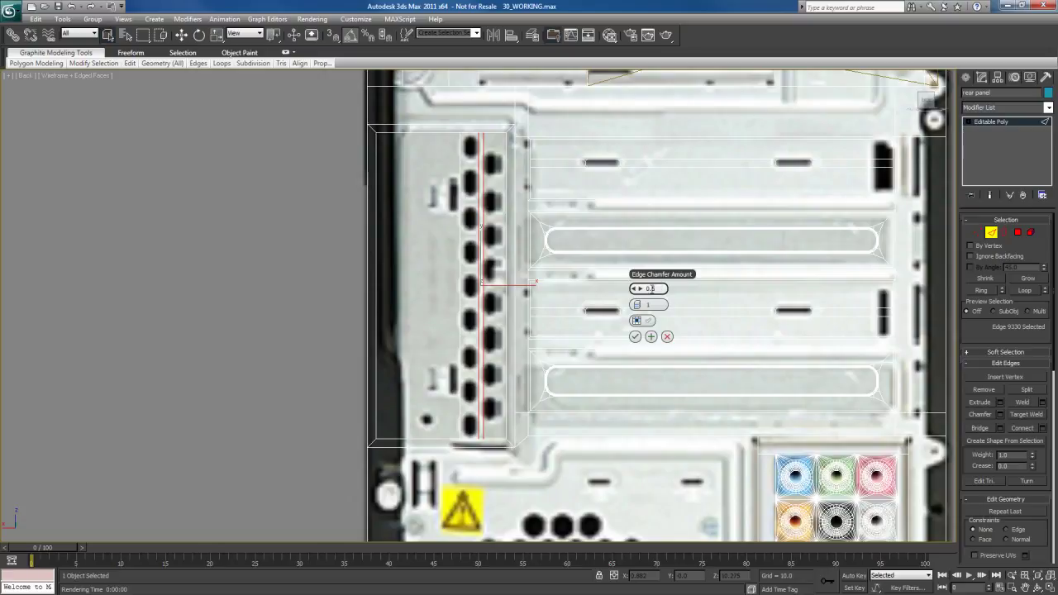
pyautogui.click(634, 336)
# Connect the two long vertical edges around the first vent hole column with 8 segments.
pyautogui.moveTo(544, 301); pyautogui.dragTo(568, 303, button='middle')
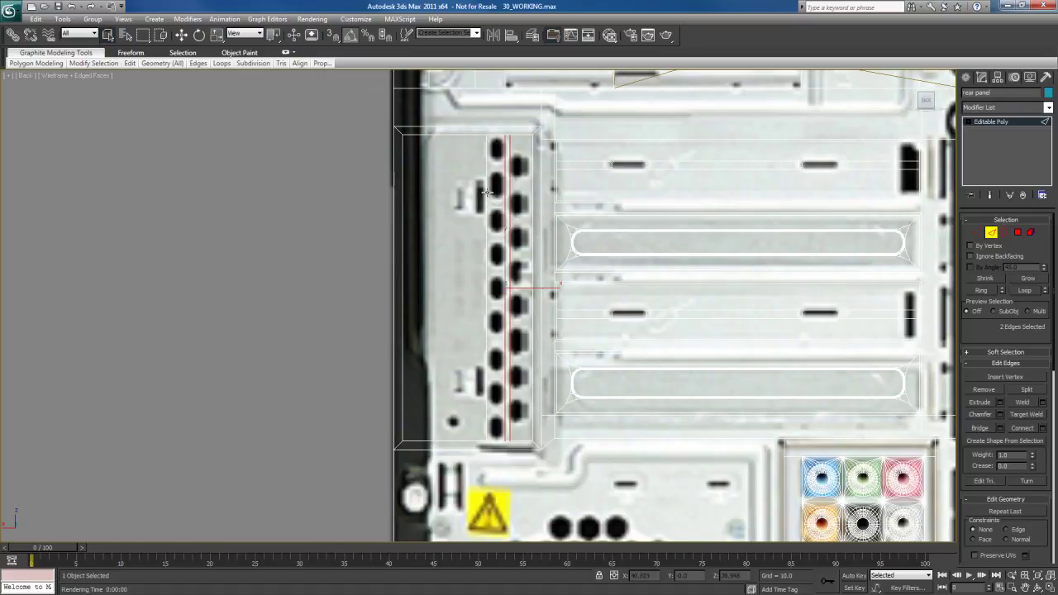
pyautogui.click(487, 192)
pyautogui.keyDown('ctrl'); pyautogui.click(504, 193); pyautogui.keyUp('ctrl')
pyautogui.rightClick(501, 190)
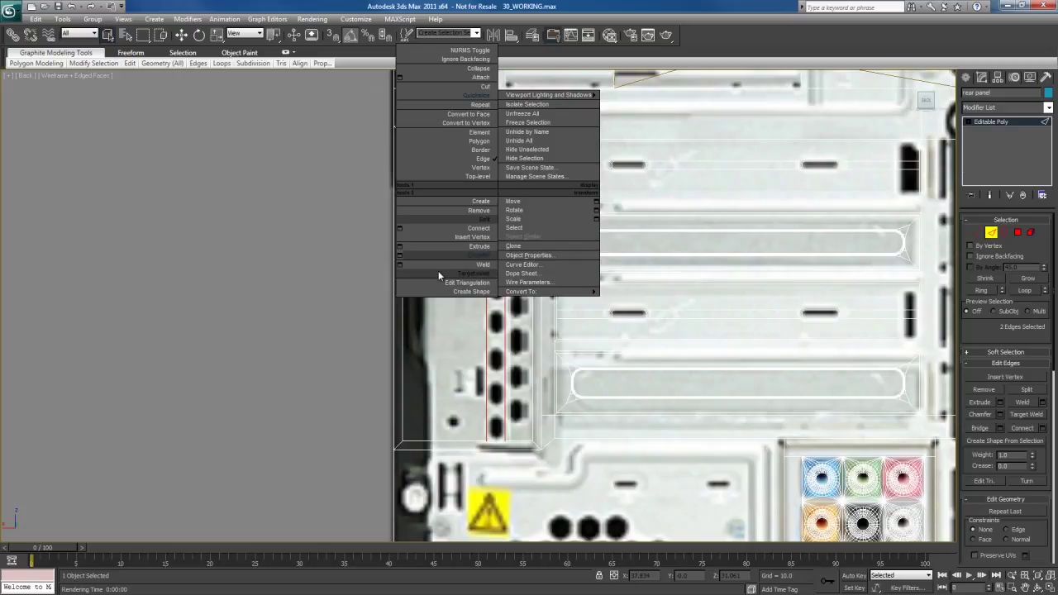
pyautogui.click(401, 226)
pyautogui.click(657, 282)
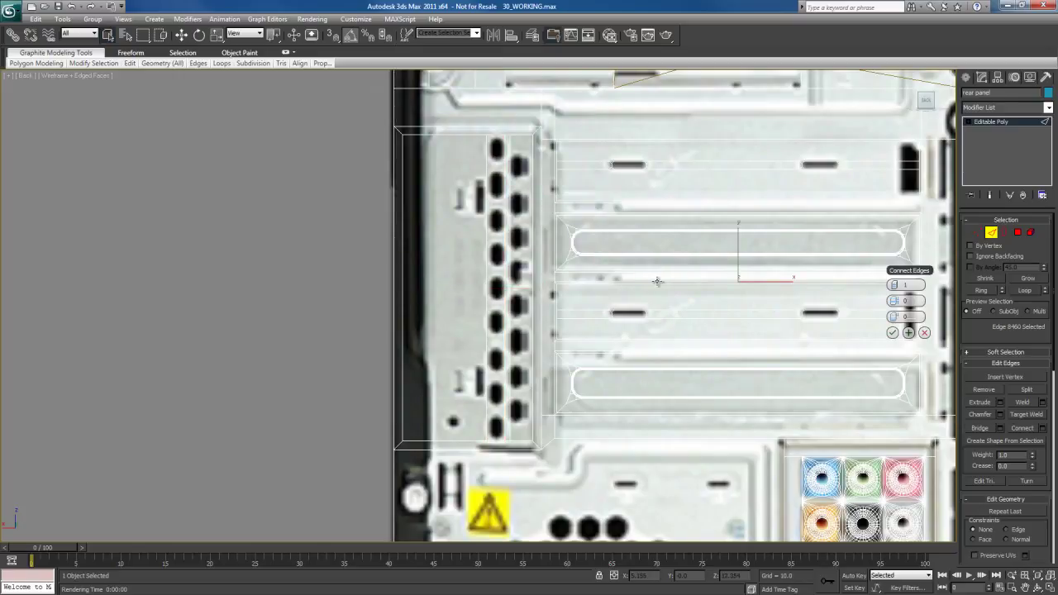
pyautogui.hotkey('ctrl', 'z')
pyautogui.moveTo(642, 291); pyautogui.dragTo(651, 291)
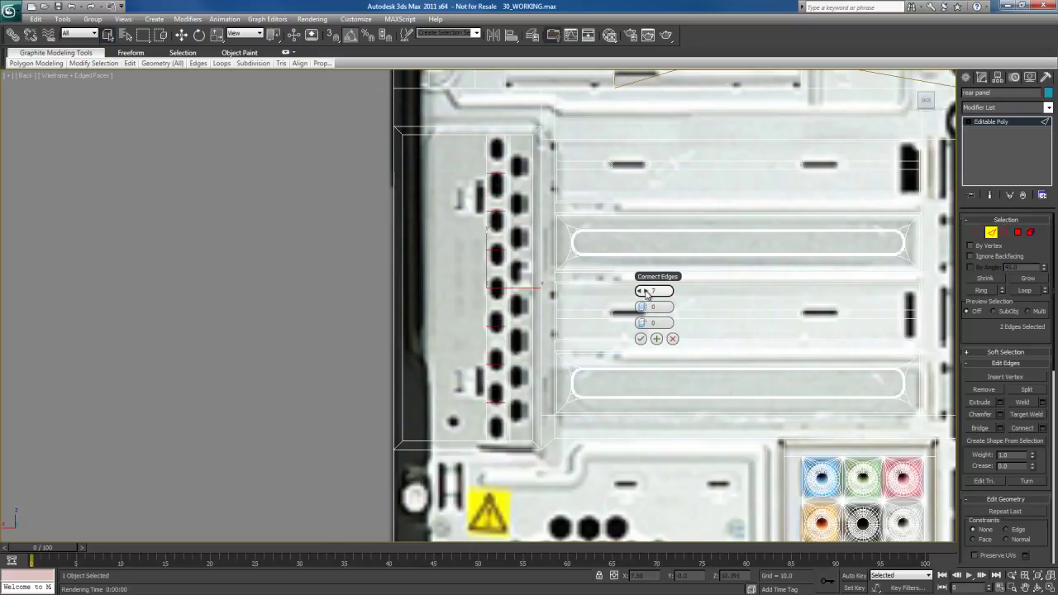
pyautogui.click(646, 292)
pyautogui.click(641, 339)
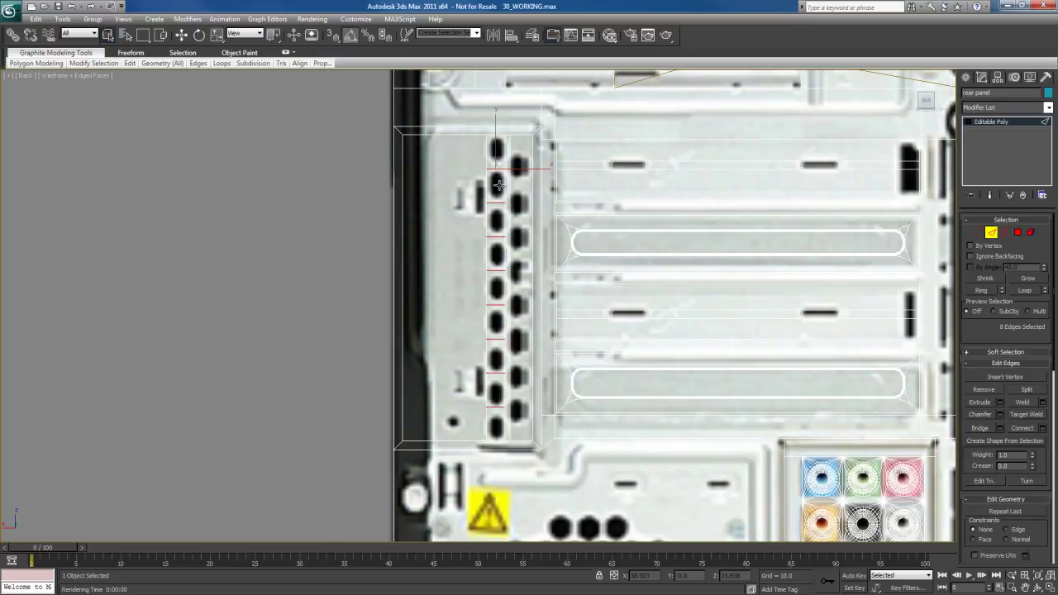
# Move the vertical edge between the two vent hole columns, on the second column's side, slightly closer to the second column's holes.
pyautogui.scroll(4, 529, 244)
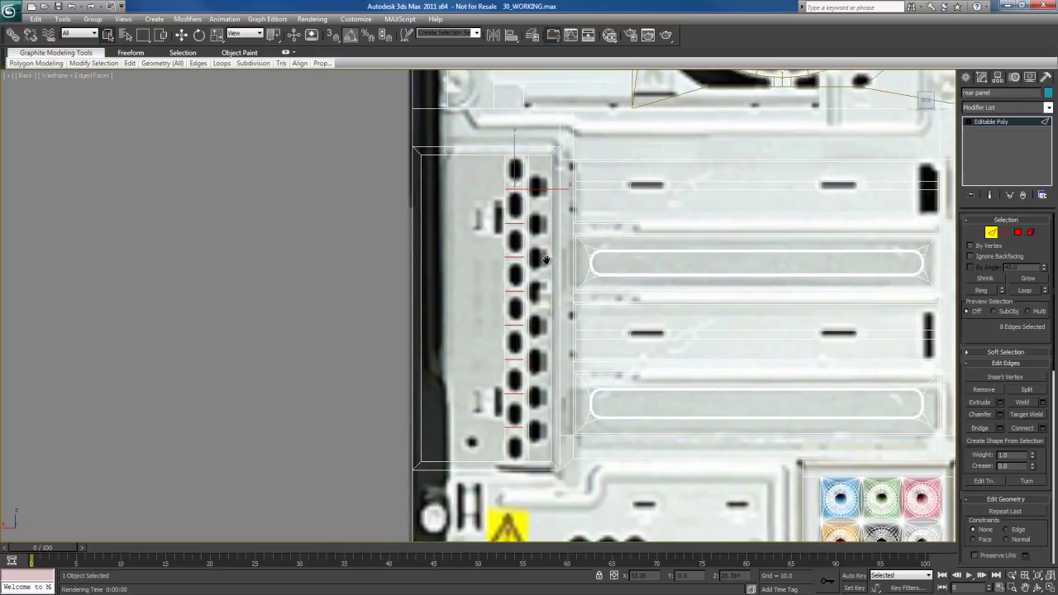
pyautogui.scroll(1, 537, 243)
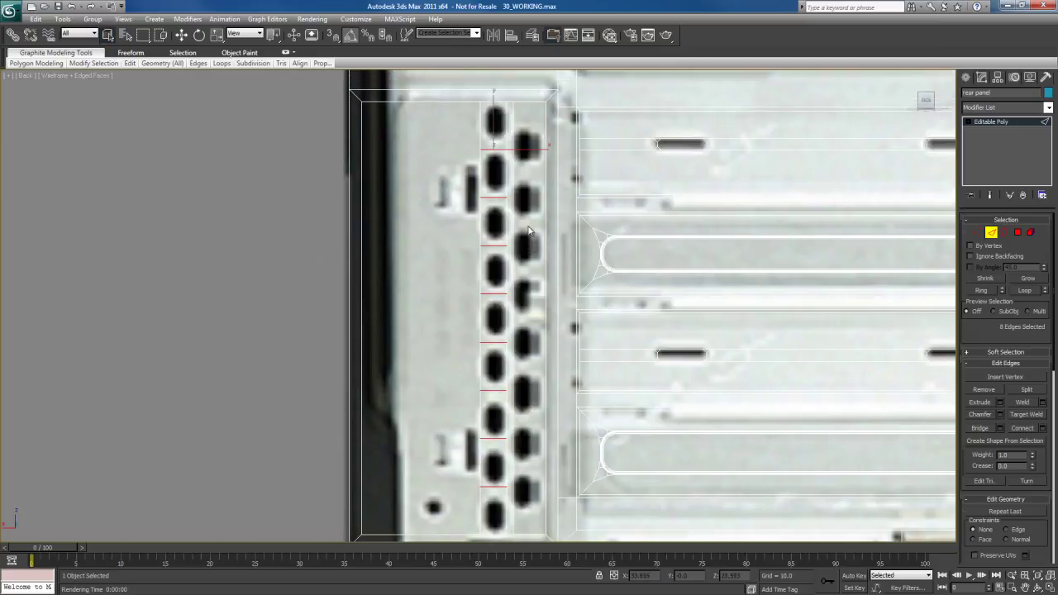
pyautogui.click(514, 223)
pyautogui.keyDown('ctrl'); pyautogui.click(546, 224); pyautogui.keyUp('ctrl')
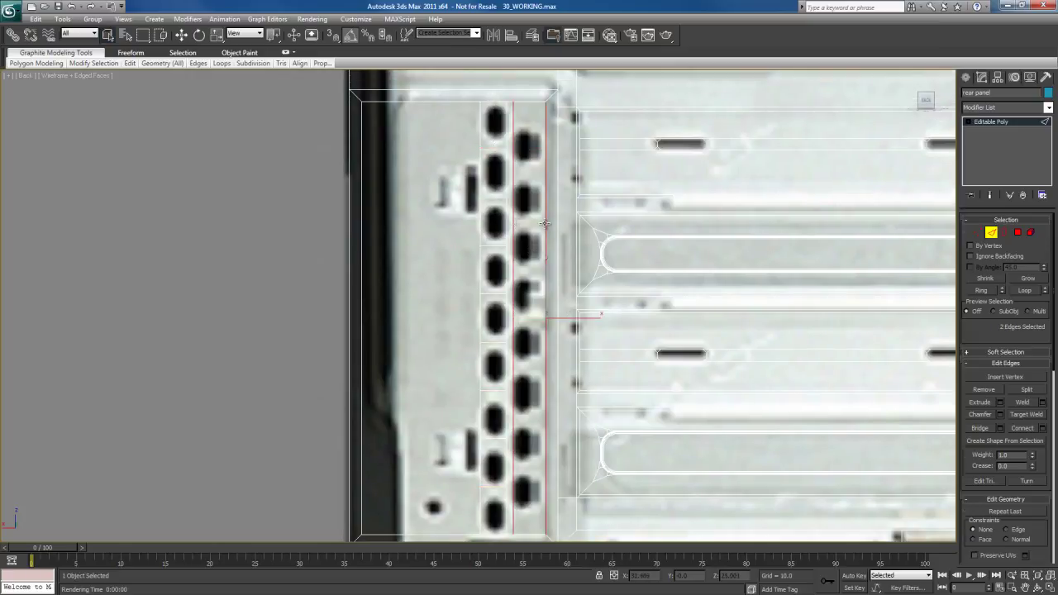
pyautogui.scroll(-2, 543, 285)
pyautogui.moveTo(543, 281); pyautogui.dragTo(545, 290, button='middle')
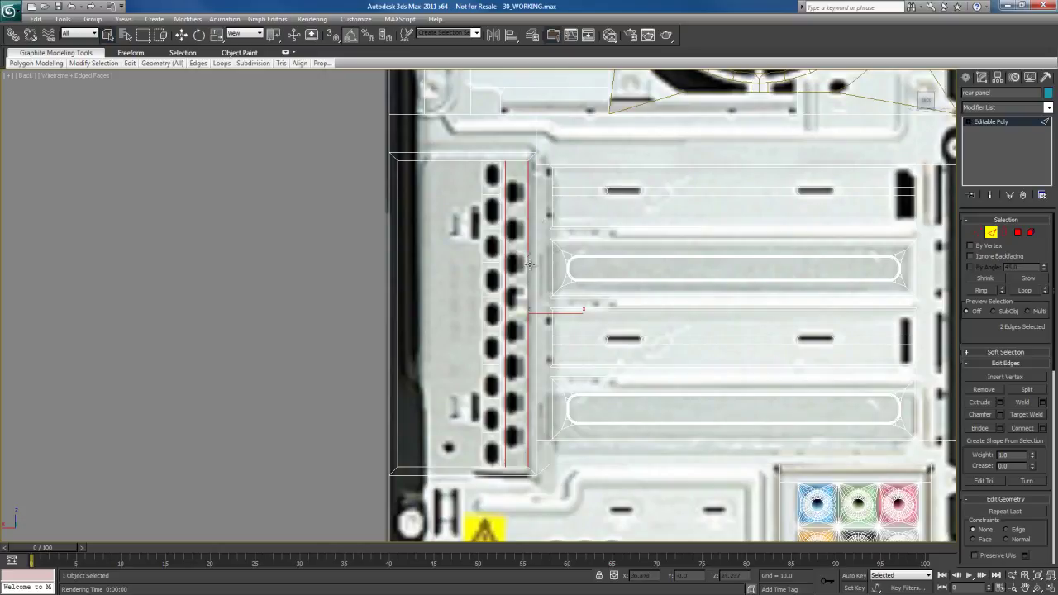
pyautogui.scroll(4, 525, 219)
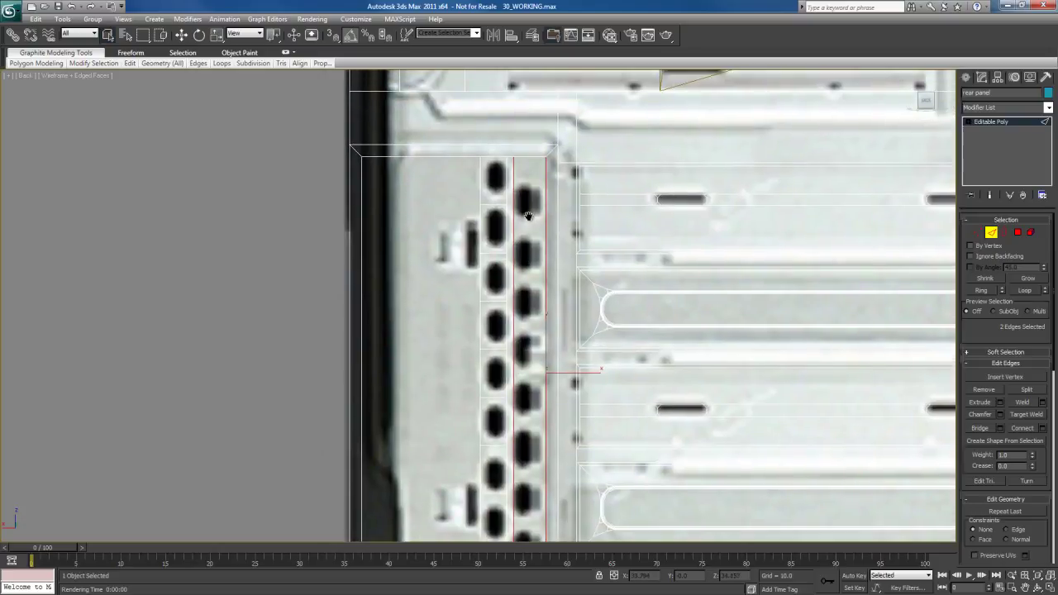
pyautogui.moveTo(527, 263); pyautogui.dragTo(520, 232, button='middle')
pyautogui.press('w')
pyautogui.press('q')
pyautogui.press('w')
pyautogui.click(507, 306)
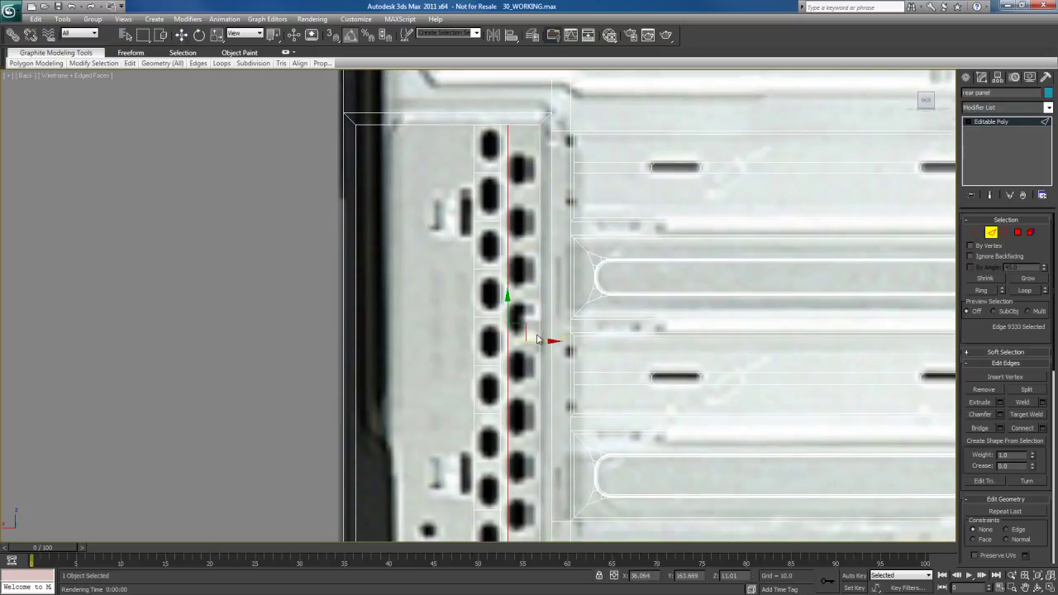
pyautogui.moveTo(543, 340); pyautogui.dragTo(545, 341)
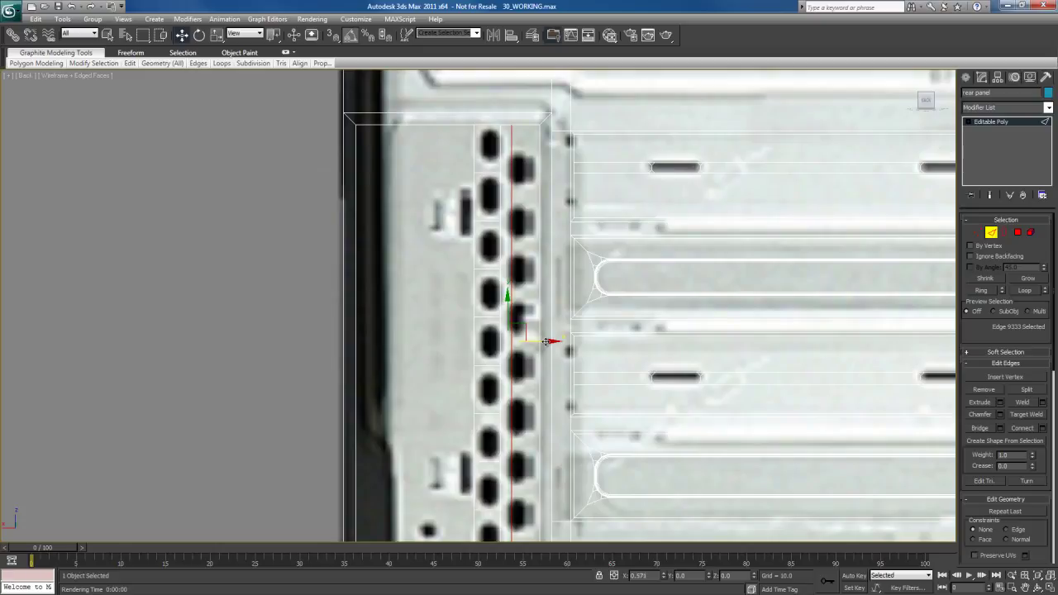
pyautogui.moveTo(545, 341); pyautogui.dragTo(545, 341)
# Connect the two long vertical edges around the second vent hole column with 2 segments.
pyautogui.moveTo(539, 301); pyautogui.dragTo(529, 260, button='middle')
pyautogui.scroll(-2, 536, 282)
pyautogui.press('q')
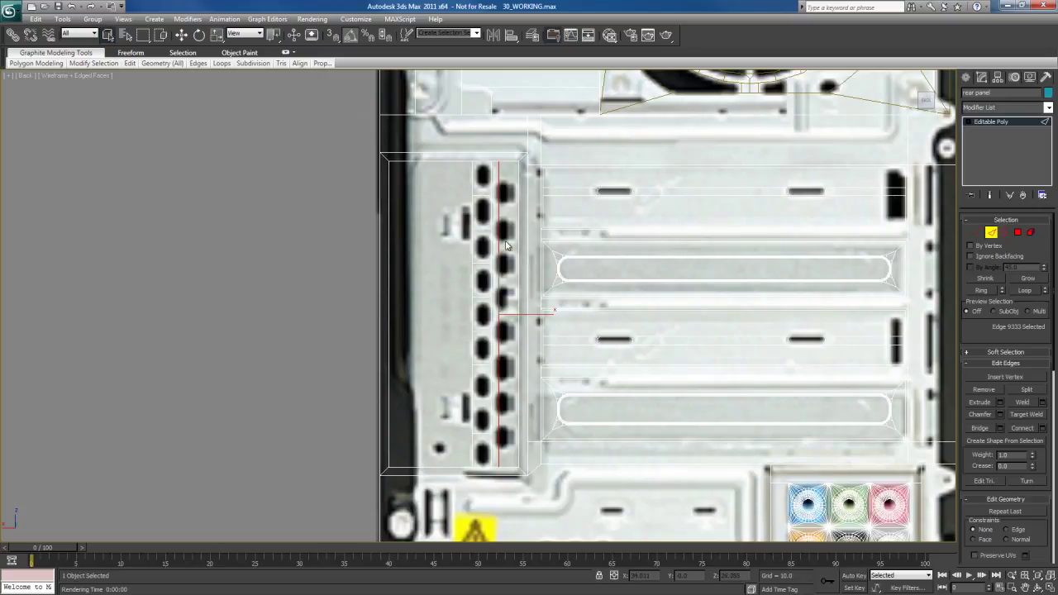
pyautogui.click(514, 225)
pyautogui.keyDown('ctrl'); pyautogui.click(496, 225); pyautogui.keyUp('ctrl')
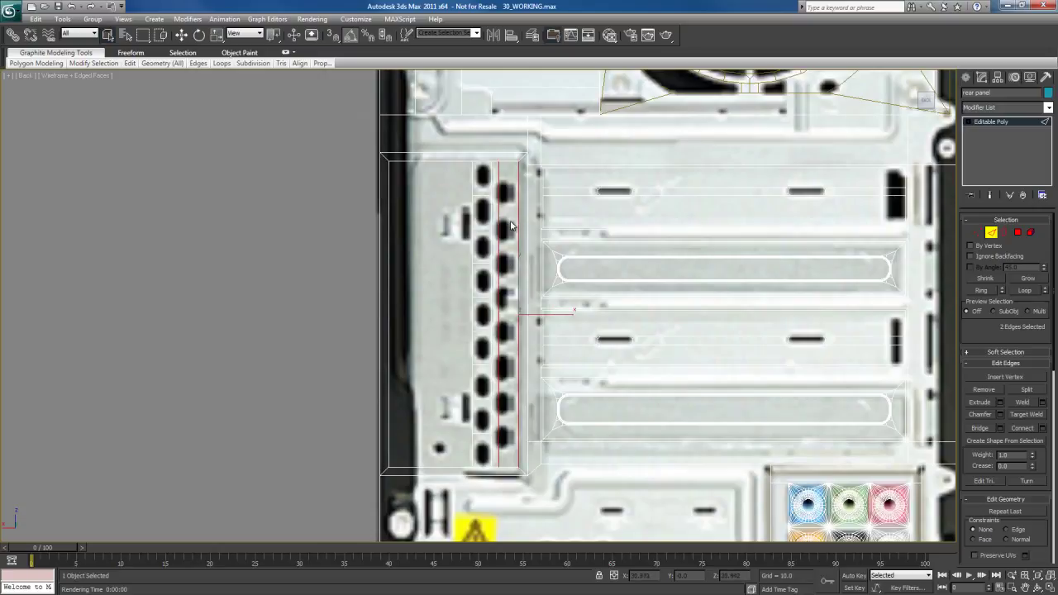
pyautogui.rightClick(509, 223)
pyautogui.click(409, 259)
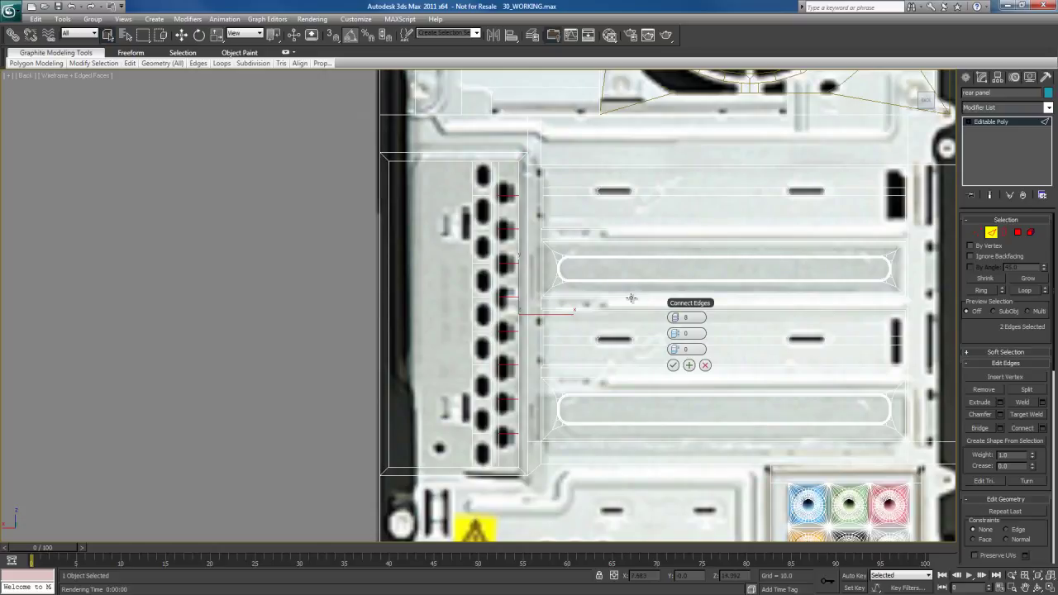
pyautogui.click(673, 319)
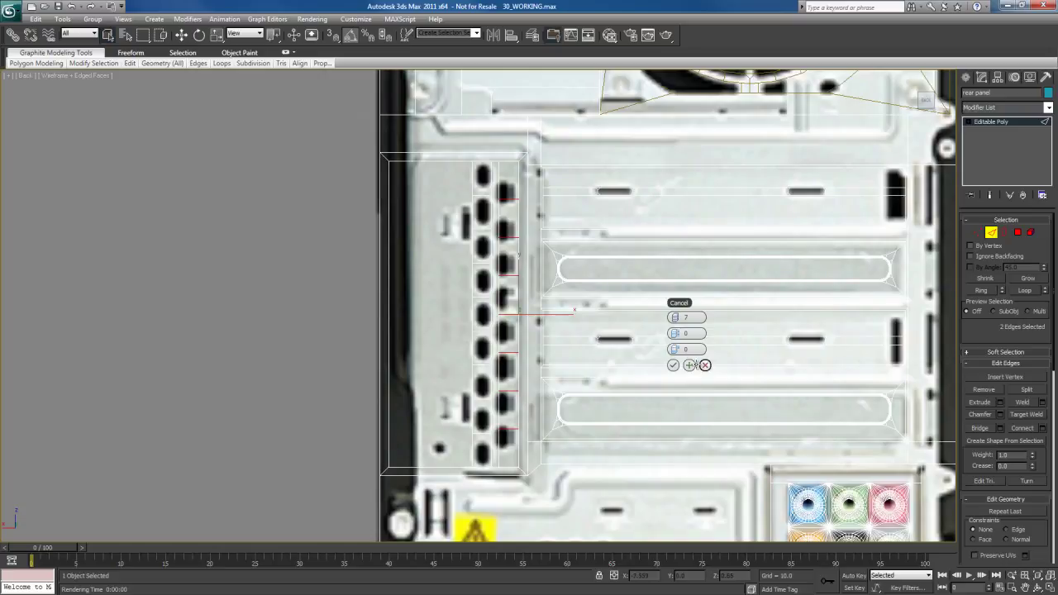
pyautogui.moveTo(674, 312); pyautogui.dragTo(674, 321)
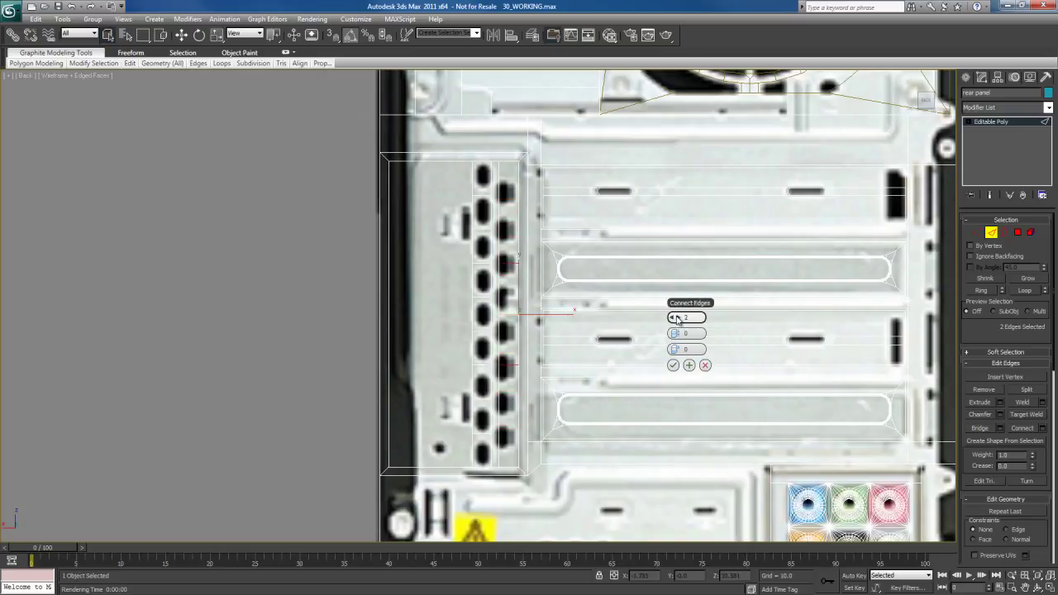
pyautogui.click(674, 365)
# Scale the middle polygon of the second column vertically so it spans from the first to the last vent hole.
pyautogui.press('4')
pyautogui.click(512, 302)
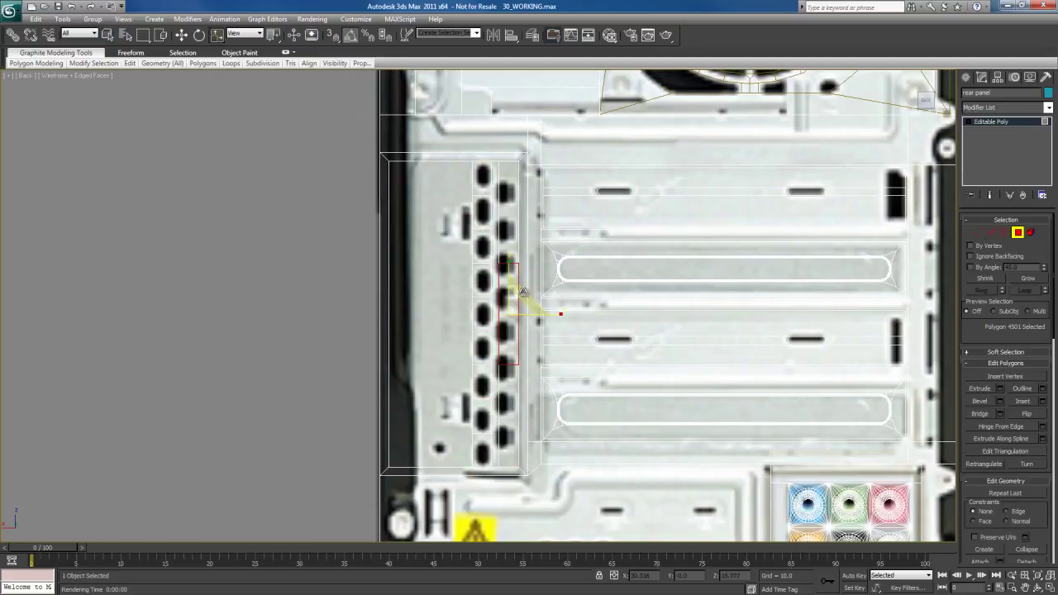
pyautogui.press('F2')
pyautogui.moveTo(524, 291)
pyautogui.mouseDown()
pyautogui.moveTo(505, 258)
pyautogui.moveTo(510, 197)
pyautogui.mouseUp()
pyautogui.press('F2')
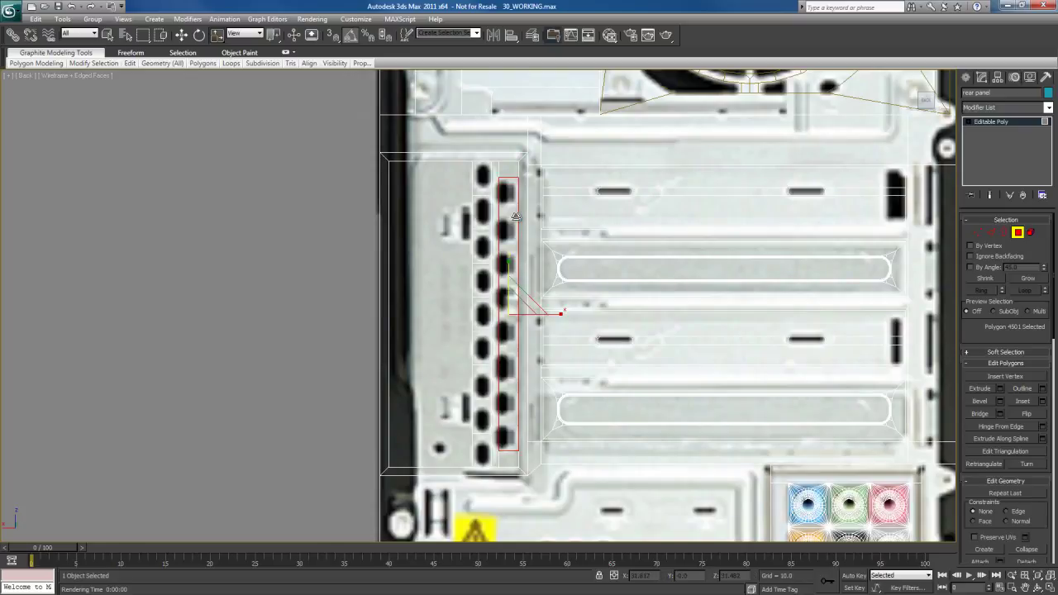
pyautogui.moveTo(510, 265); pyautogui.dragTo(511, 261)
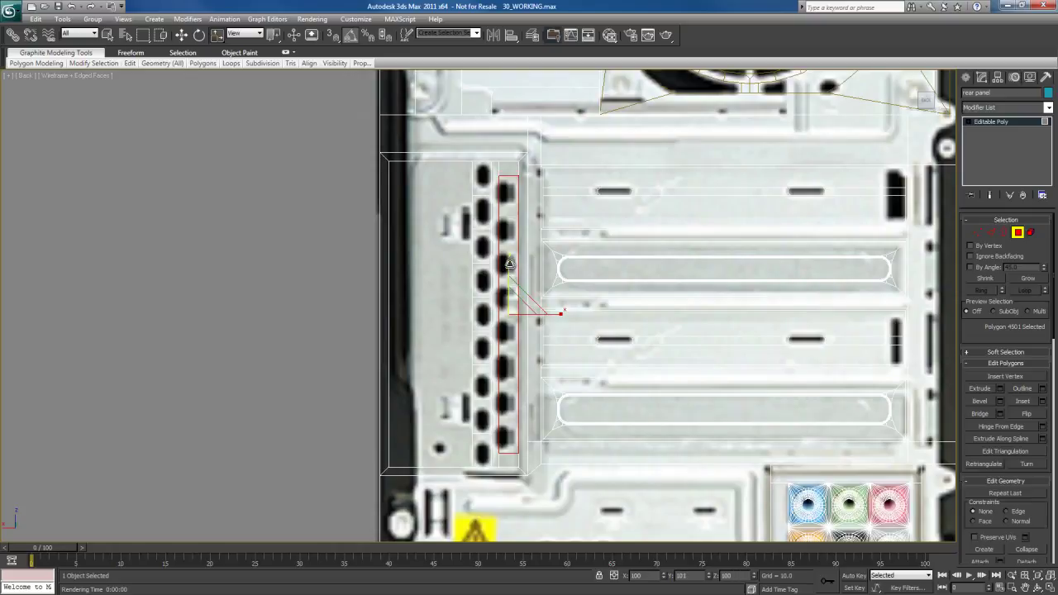
pyautogui.moveTo(510, 265); pyautogui.dragTo(510, 264)
# Connect the two long vertical edges of the stretched polygon with 7 segments to separate the second column's vent holes.
pyautogui.press('q')
pyautogui.press('w')
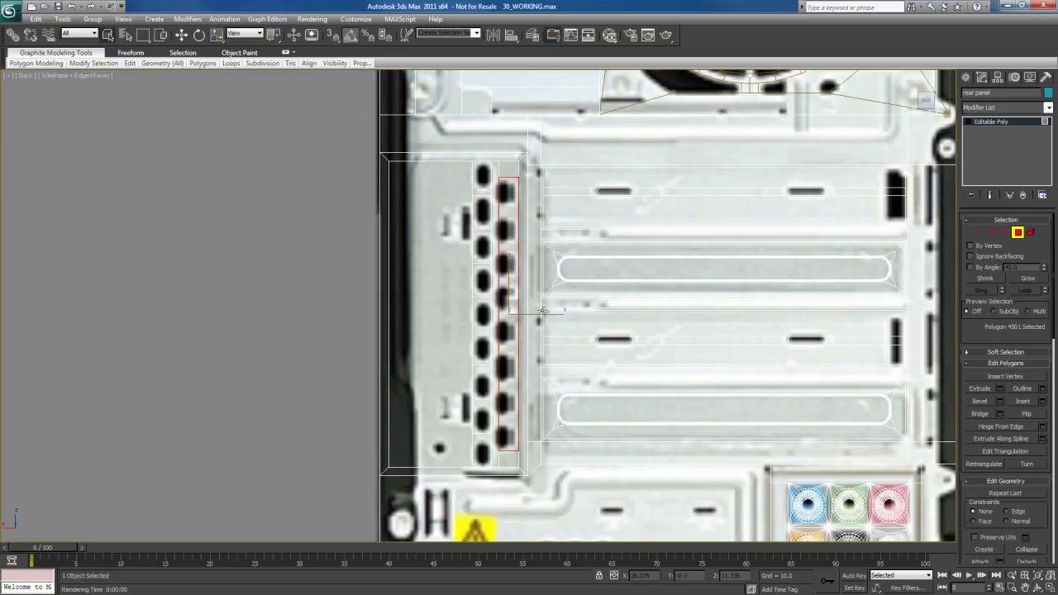
pyautogui.press('2')
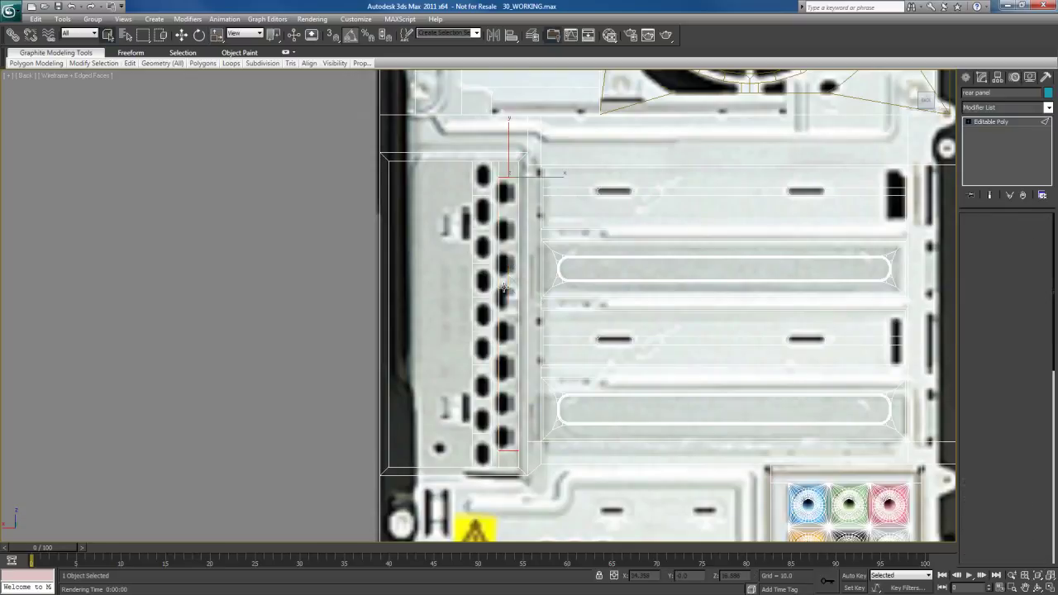
pyautogui.click(500, 287)
pyautogui.keyDown('ctrl'); pyautogui.click(518, 282); pyautogui.keyUp('ctrl')
pyautogui.rightClick(504, 268)
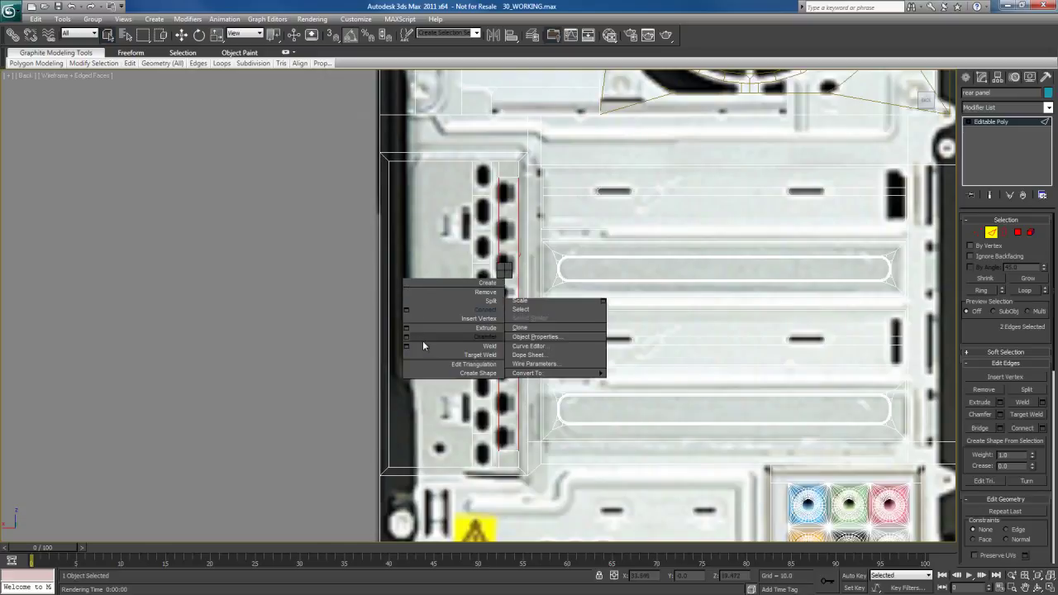
pyautogui.click(405, 310)
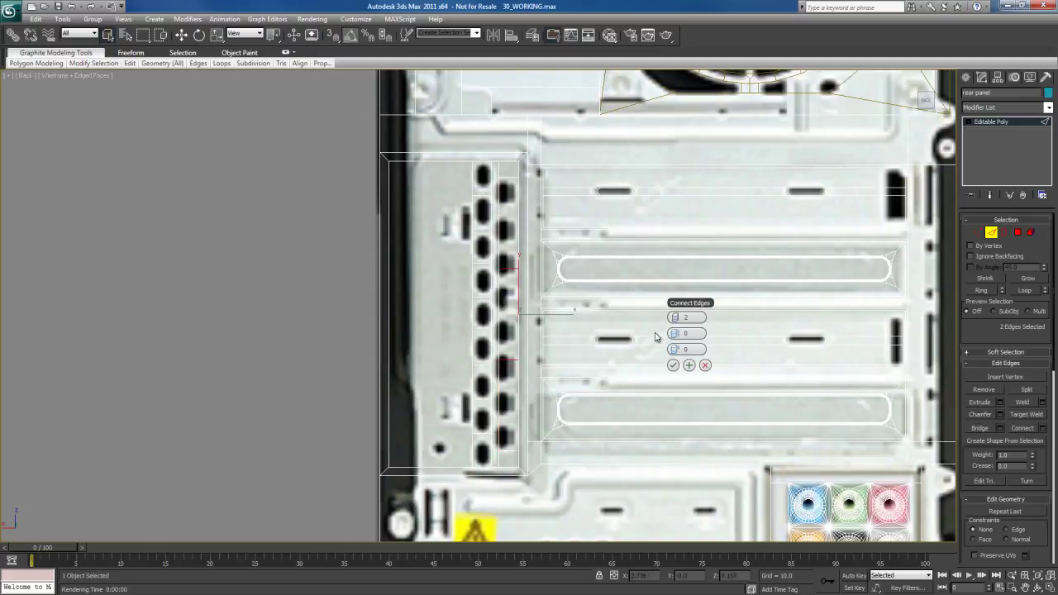
pyautogui.click(680, 317)
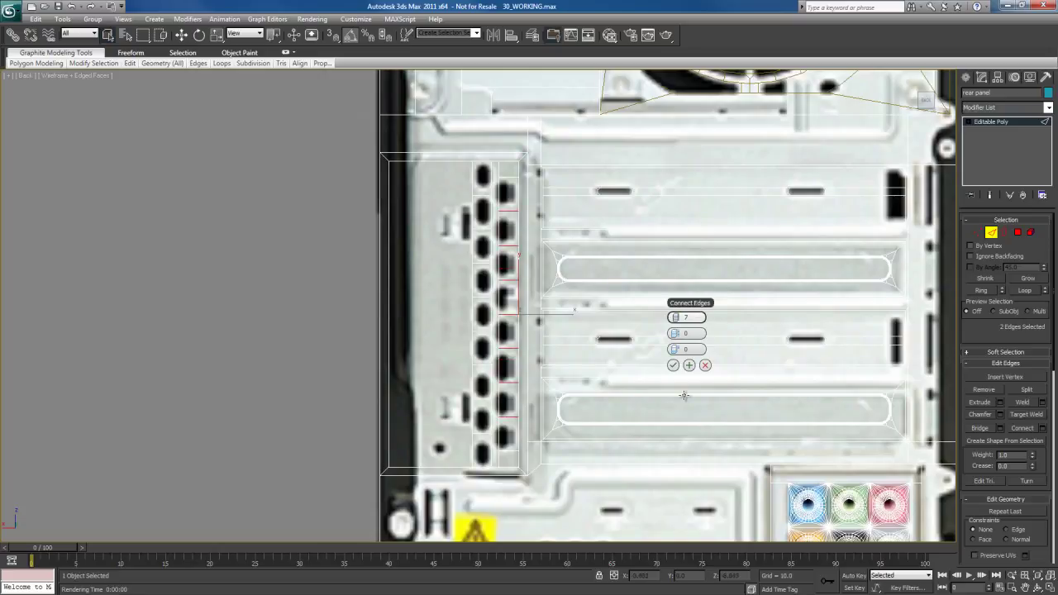
pyautogui.click(672, 364)
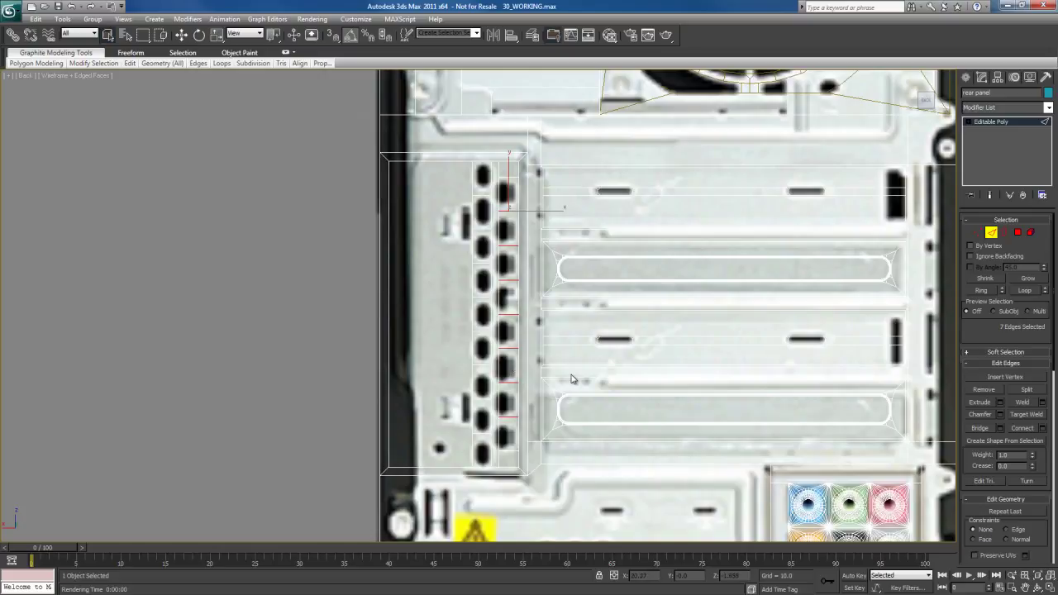
# Select the cell polygons of both vent hole columns in the perspective view and inset each one individually.
pyautogui.press('4')
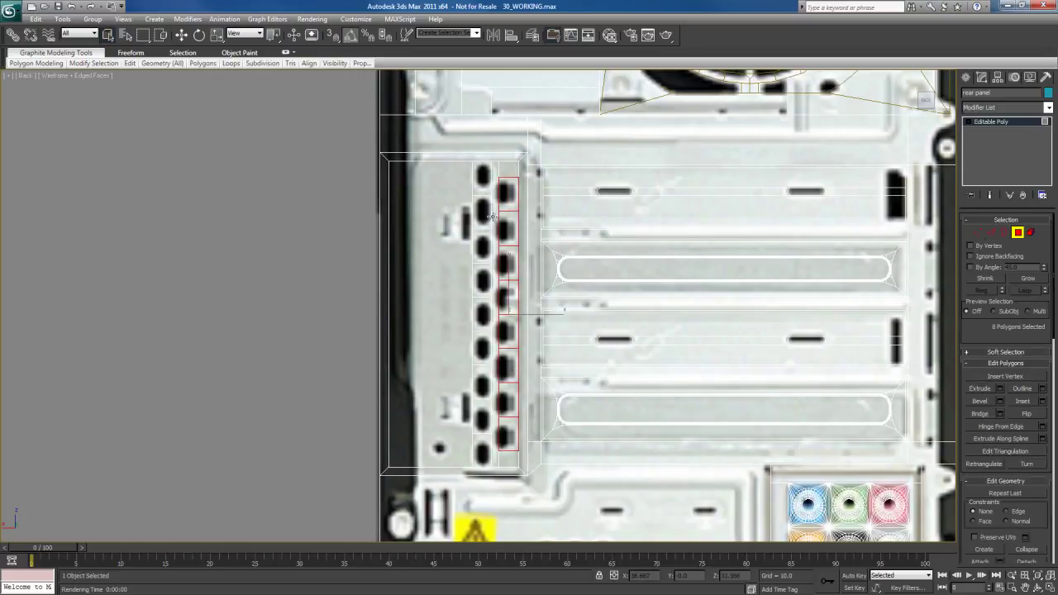
pyautogui.hotkey('alt', 'w')
pyautogui.rightClick(702, 391)
pyautogui.hotkey('alt', 'w')
pyautogui.keyDown('alt'); pyautogui.moveTo(640, 358); pyautogui.dragTo(611, 340, button='middle'); pyautogui.keyUp('alt')
pyautogui.moveTo(529, 207)
pyautogui.mouseDown()
pyautogui.moveTo(526, 399)
pyautogui.moveTo(553, 434)
pyautogui.moveTo(557, 306)
pyautogui.moveTo(557, 224)
pyautogui.moveTo(541, 447)
pyautogui.moveTo(524, 449)
pyautogui.mouseUp()
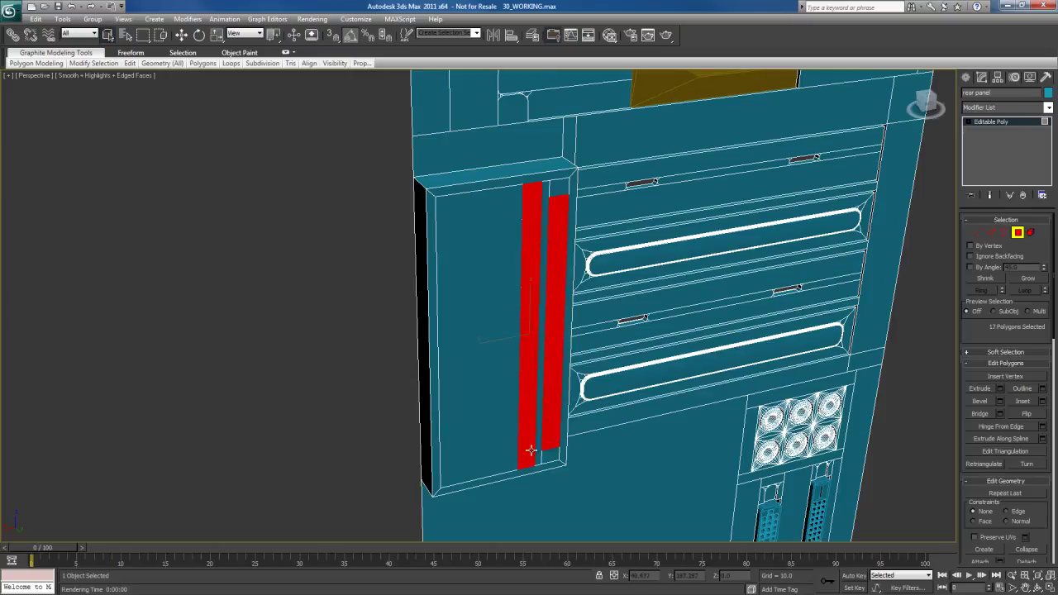
pyautogui.scroll(5, 529, 443)
pyautogui.scroll(-3, 532, 405)
pyautogui.rightClick(488, 285)
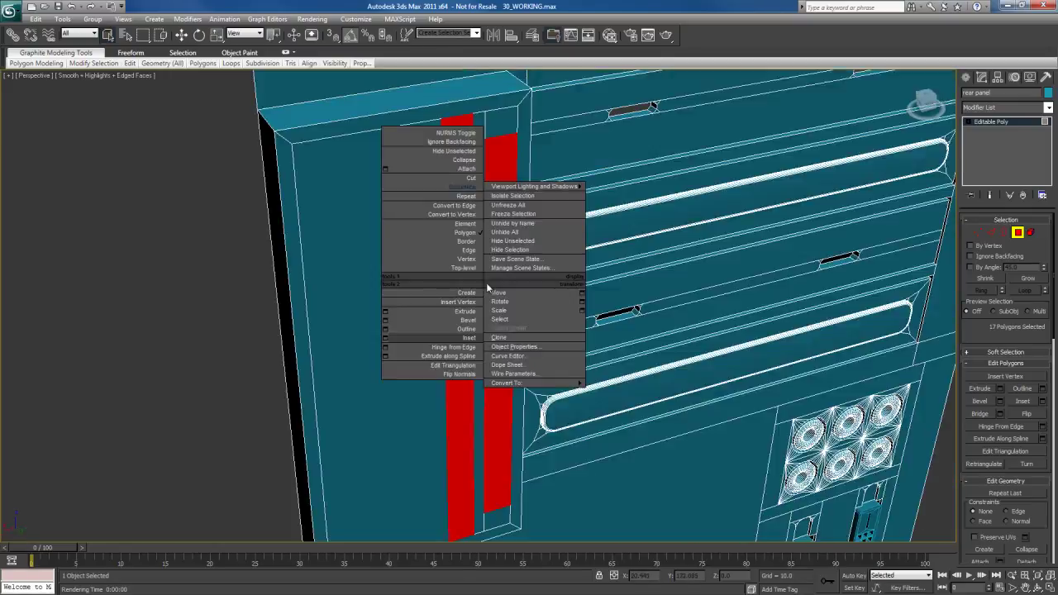
pyautogui.click(385, 337)
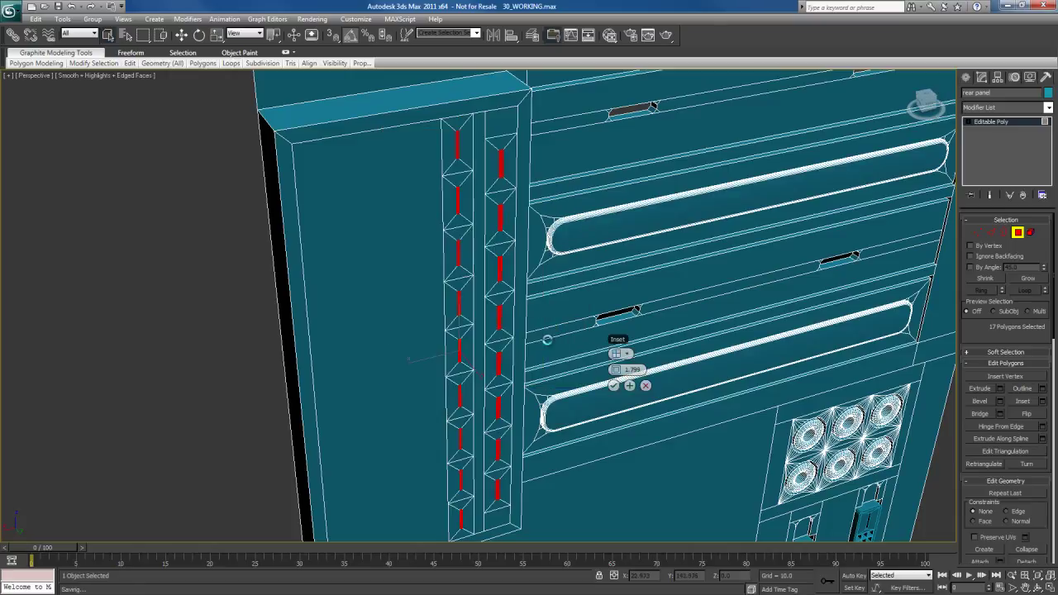
pyautogui.click(614, 386)
# Extrude the inset vent polygons inward into the plate and delete the recessed faces to open the holes.
pyautogui.moveTo(518, 213); pyautogui.dragTo(550, 300, button='middle')
pyautogui.hotkey('shift', 'e')
pyautogui.moveTo(557, 237); pyautogui.dragTo(556, 241)
pyautogui.keyDown('alt'); pyautogui.moveTo(562, 296); pyautogui.dragTo(557, 299, button='middle'); pyautogui.keyUp('alt')
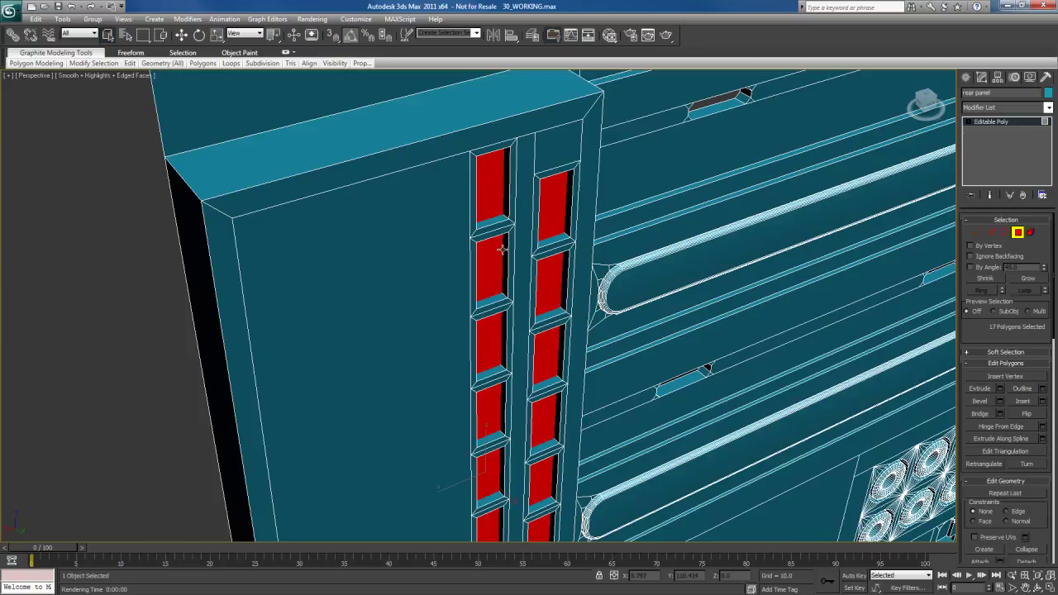
pyautogui.press('t')
pyautogui.scroll(-2, 501, 250)
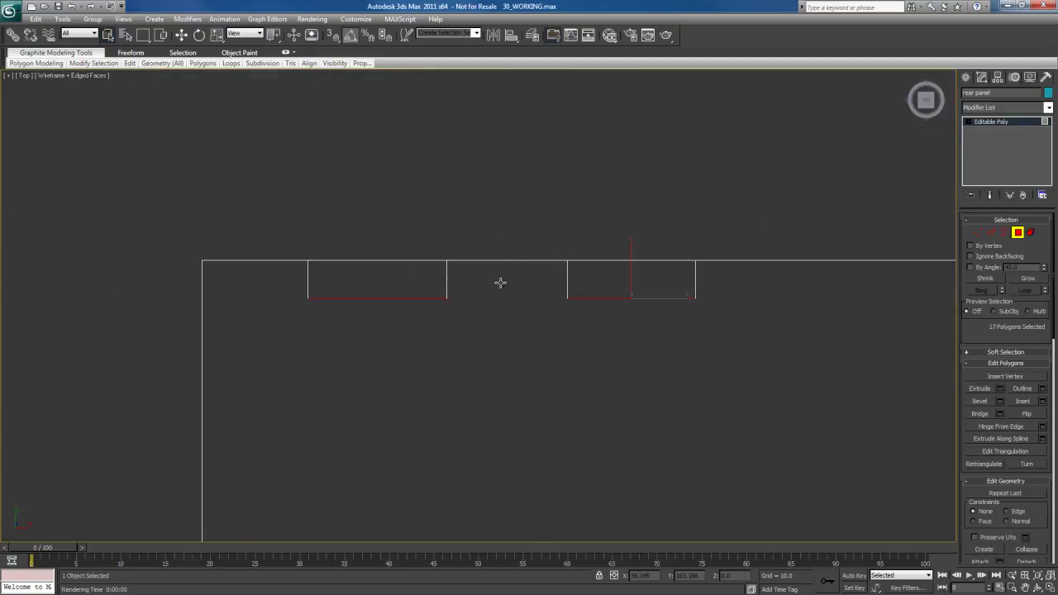
pyautogui.click(499, 282)
# Select the depth edges at the corners of all vent holes and chamfer them by 0.701 with 1 segment.
pyautogui.press('2')
pyautogui.moveTo(295, 286); pyautogui.dragTo(740, 282)
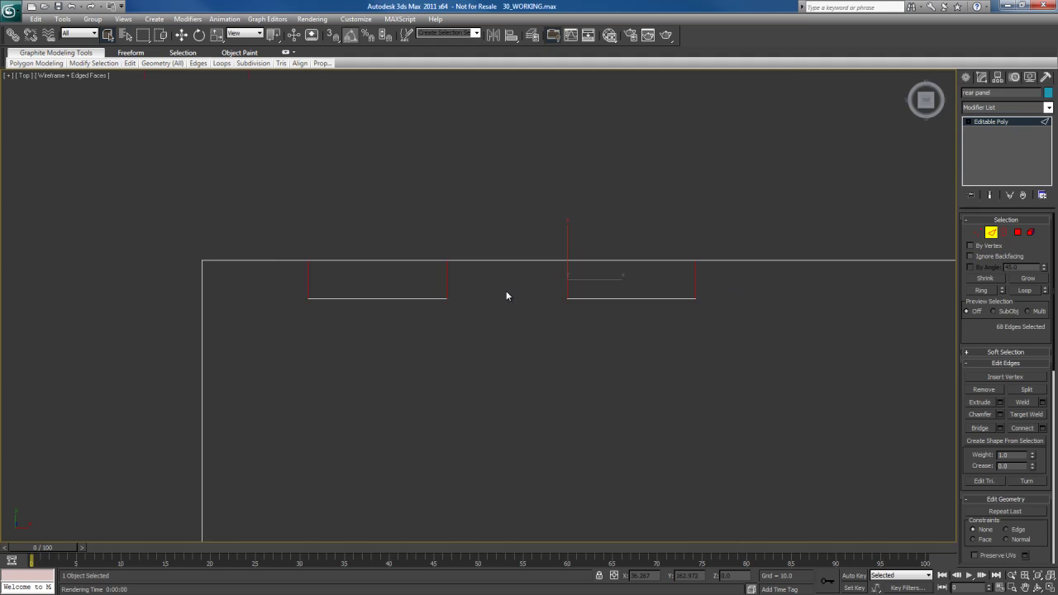
pyautogui.press('p')
pyautogui.press('F3')
pyautogui.keyDown('alt'); pyautogui.moveTo(506, 292); pyautogui.dragTo(508, 277, button='middle'); pyautogui.keyUp('alt')
pyautogui.scroll(-4, 507, 277)
pyautogui.keyDown('alt'); pyautogui.moveTo(587, 293); pyautogui.dragTo(534, 289, button='middle'); pyautogui.keyUp('alt')
pyautogui.scroll(3, 535, 289)
pyautogui.keyDown('alt'); pyautogui.moveTo(520, 199); pyautogui.dragTo(518, 357, button='middle'); pyautogui.keyUp('alt')
pyautogui.scroll(-3, 524, 301)
pyautogui.moveTo(506, 259); pyautogui.dragTo(503, 331, button='middle')
pyautogui.scroll(3, 502, 330)
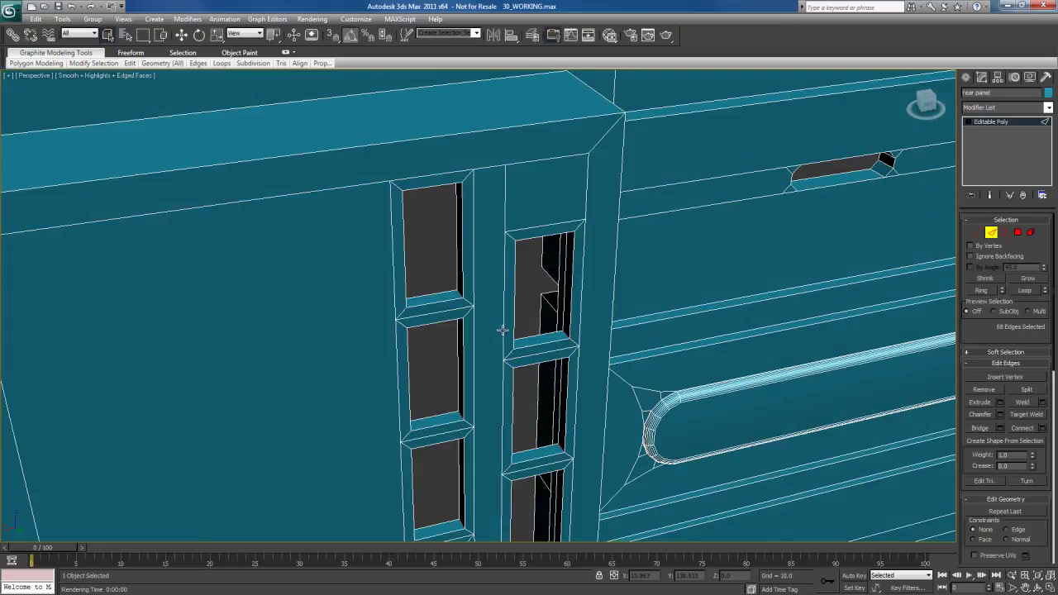
pyautogui.rightClick(483, 256)
pyautogui.click(386, 326)
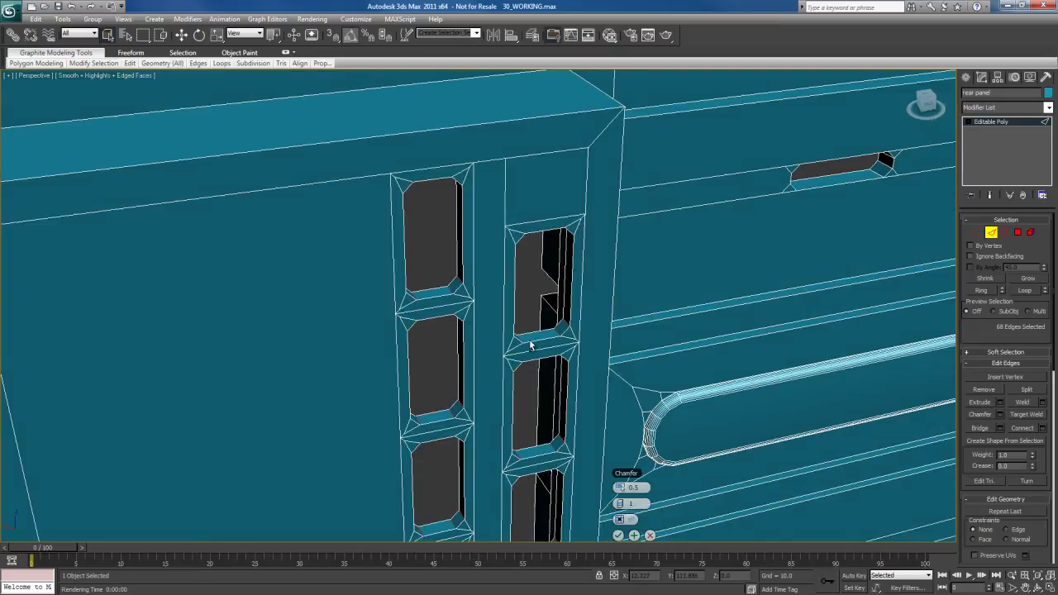
pyautogui.keyDown('alt'); pyautogui.moveTo(530, 346); pyautogui.dragTo(533, 350, button='middle'); pyautogui.keyUp('alt')
pyautogui.moveTo(623, 478); pyautogui.dragTo(646, 244)
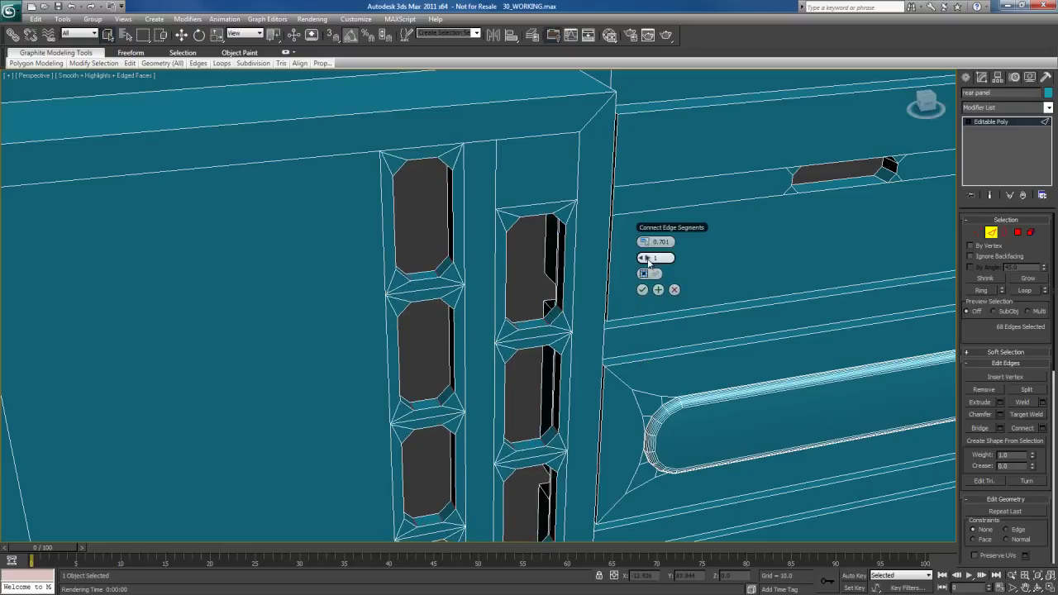
pyautogui.click(659, 290)
# Chamfer the vent hole corner edges a second time by 0.251, checking the rounding in a test render before applying.
pyautogui.moveTo(635, 247); pyautogui.dragTo(608, 241)
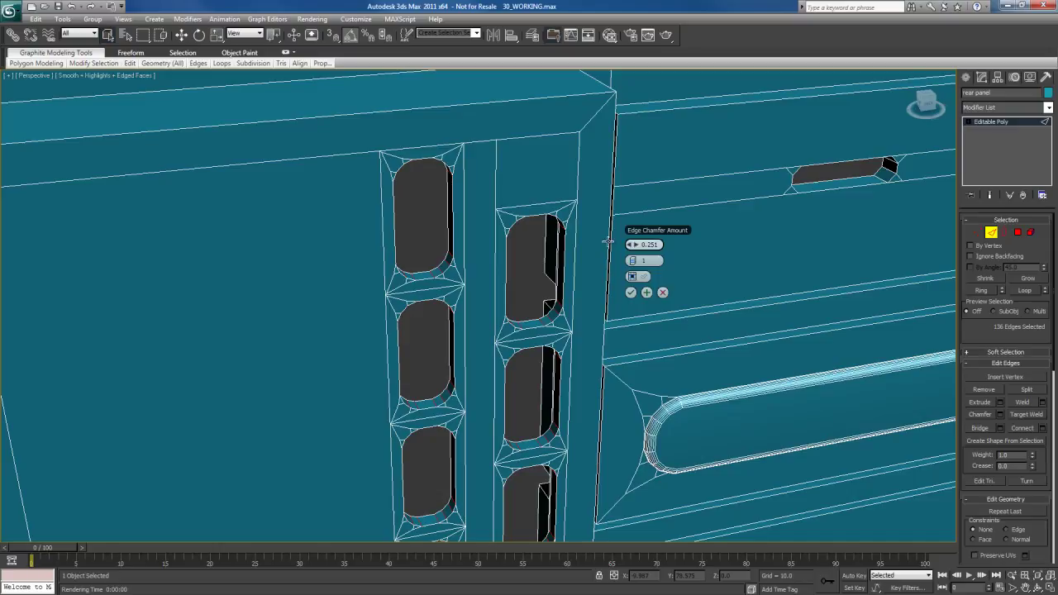
pyautogui.hotkey('shift', 'q')
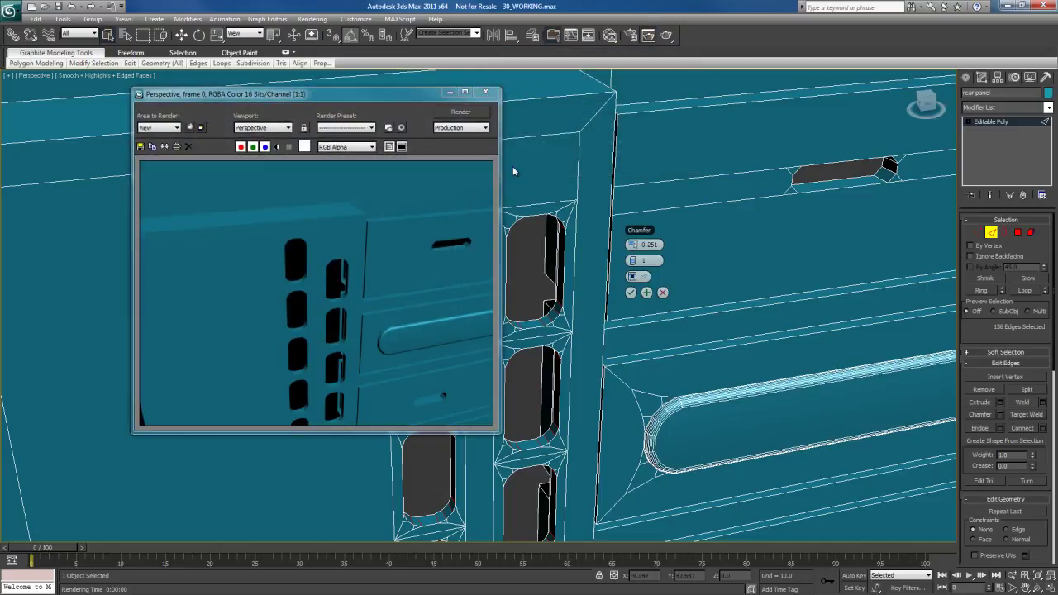
pyautogui.click(487, 93)
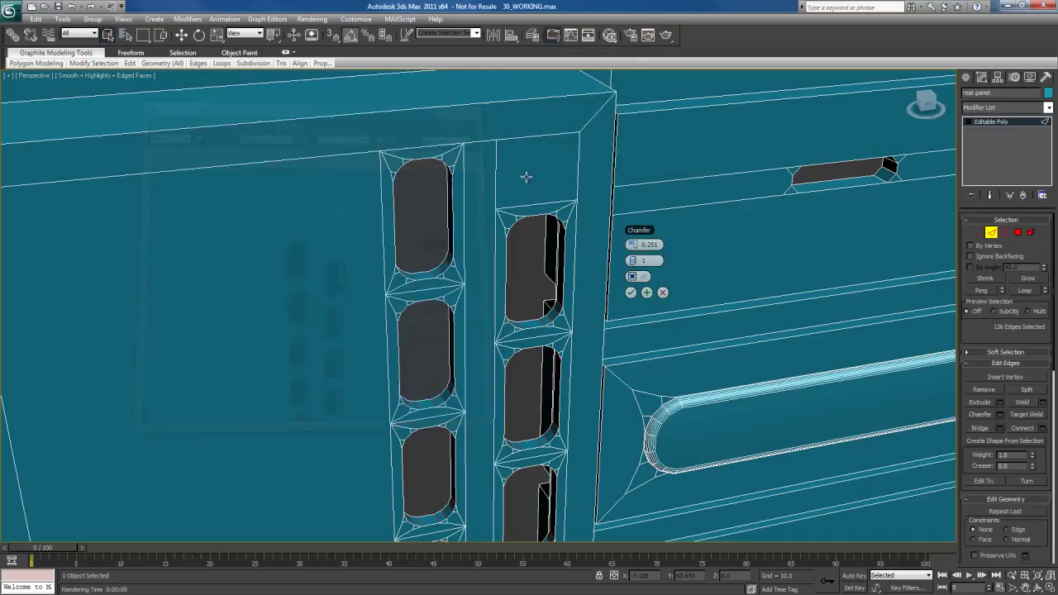
pyautogui.click(630, 292)
pyautogui.scroll(-3, 570, 321)
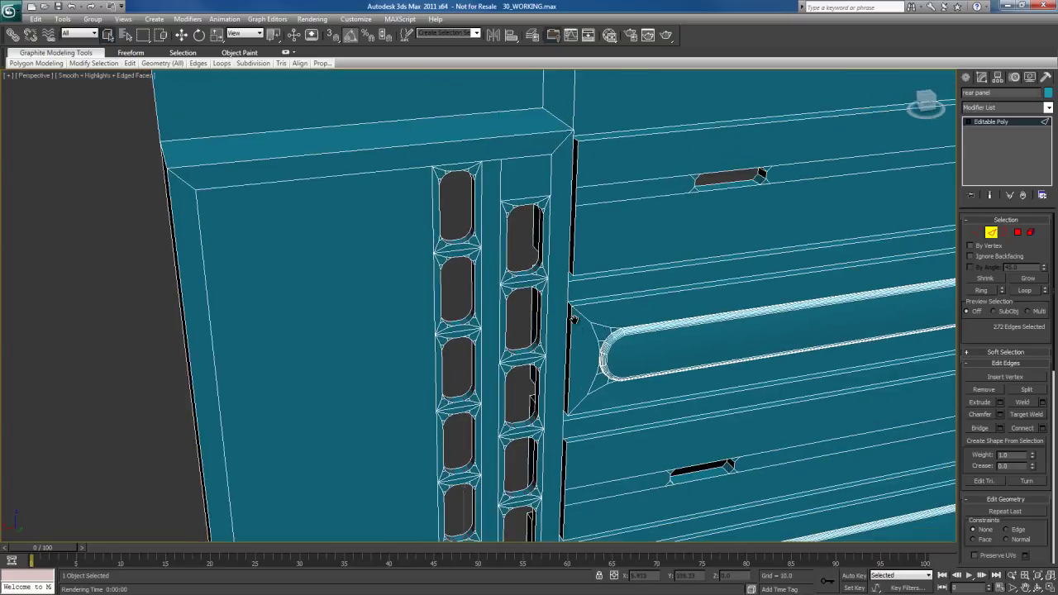
# Test-render the perspective view to check the rounded vent holes and close the render.
pyautogui.scroll(-5, 569, 321)
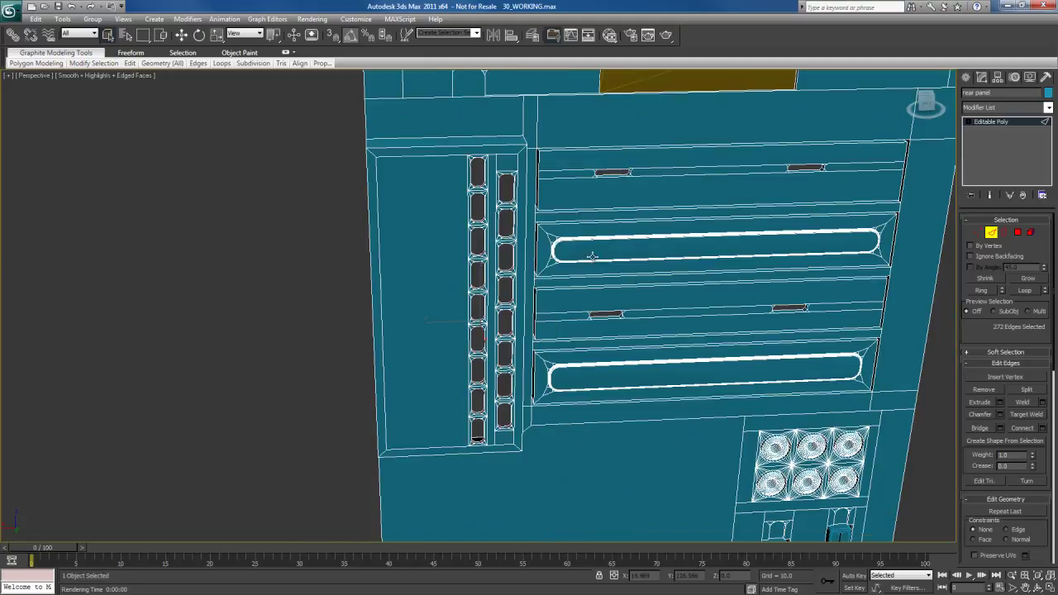
pyautogui.moveTo(592, 257); pyautogui.dragTo(571, 314, button='middle')
pyautogui.hotkey('shift', 'q')
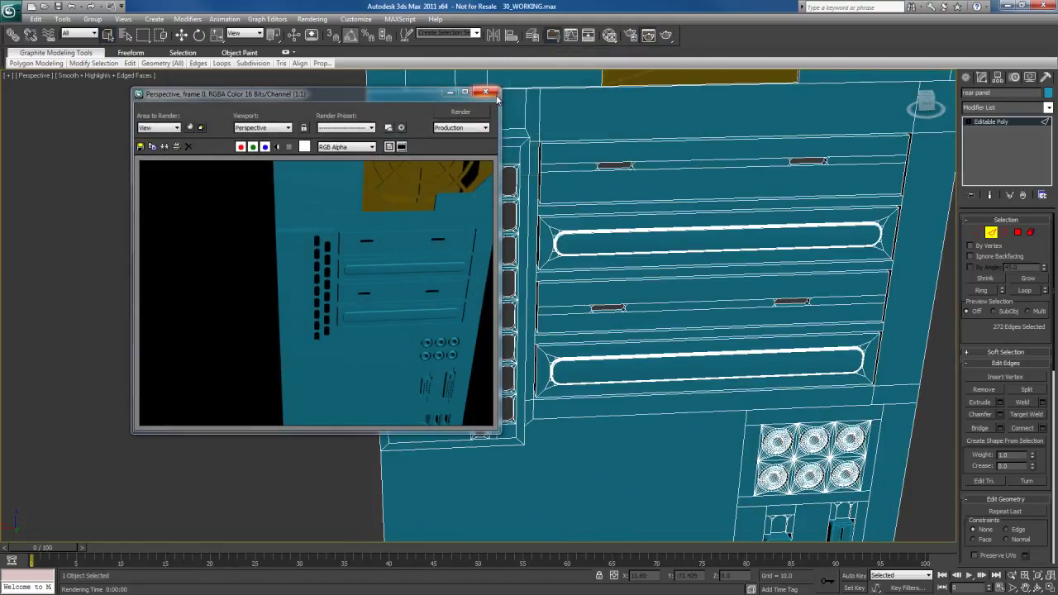
pyautogui.click(486, 92)
pyautogui.keyDown('alt'); pyautogui.moveTo(529, 322); pyautogui.dragTo(500, 349, button='middle'); pyautogui.keyUp('alt')
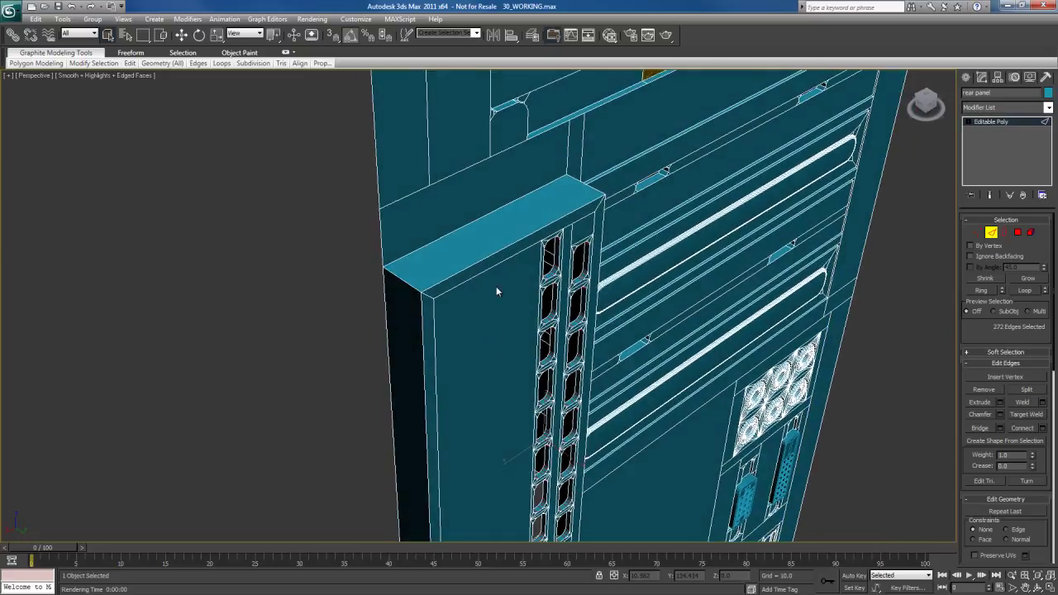
# Select the depth edge at the raised plate's upper outer corner and extend the selection to all four corner edges with Ring.
pyautogui.press('2')
pyautogui.moveTo(483, 322)
pyautogui.keyDown('alt'); pyautogui.mouseDown(button='middle')
pyautogui.moveTo(480, 311)
pyautogui.moveTo(481, 321)
pyautogui.mouseUp(button='middle'); pyautogui.keyUp('alt')
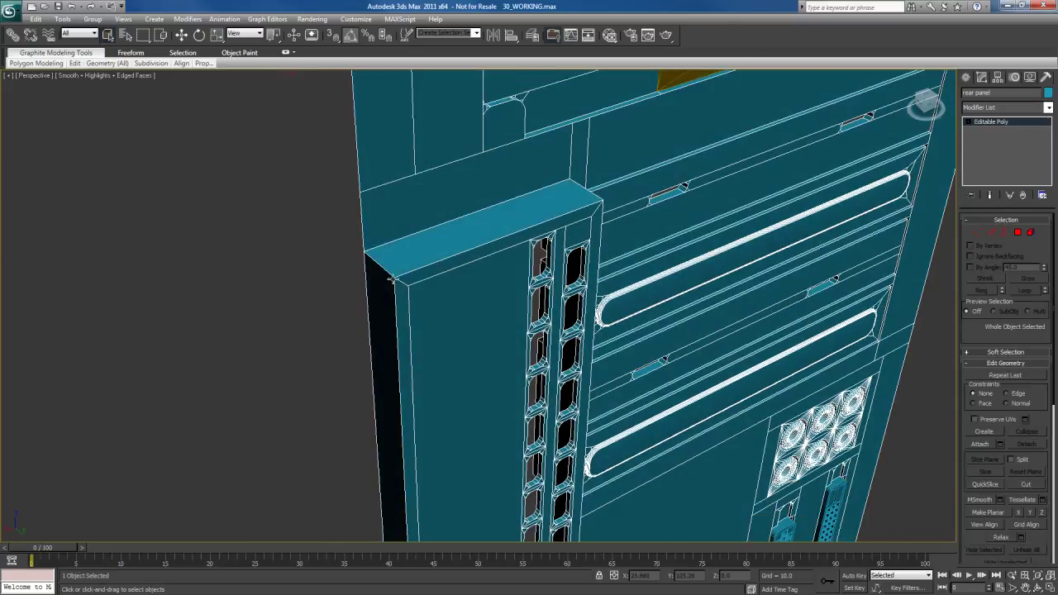
pyautogui.press('2')
pyautogui.click(386, 272)
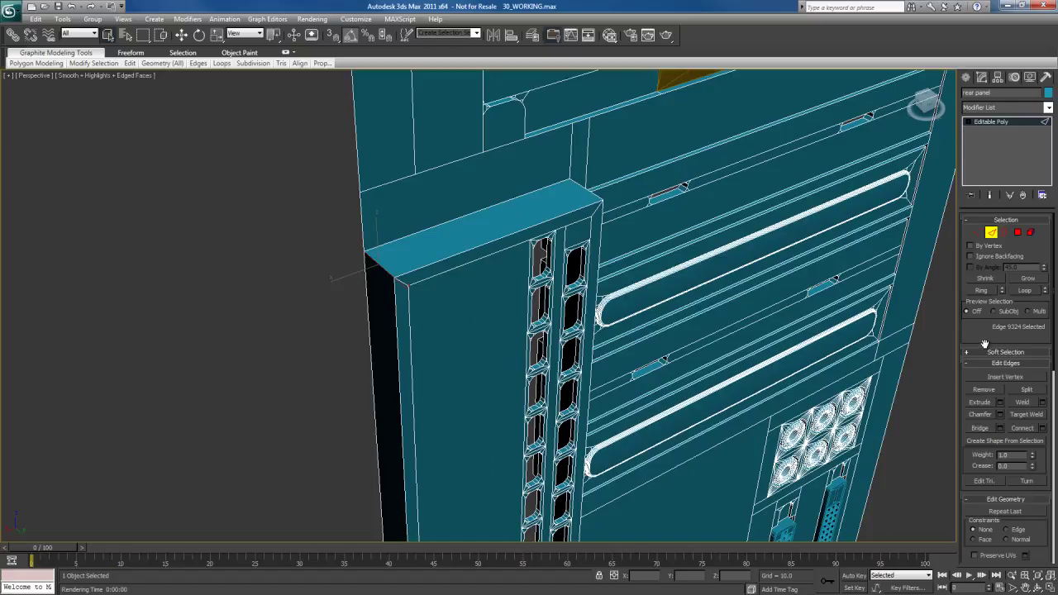
pyautogui.click(981, 293)
pyautogui.moveTo(625, 338)
pyautogui.keyDown('alt'); pyautogui.mouseDown(button='middle')
pyautogui.moveTo(549, 321)
pyautogui.moveTo(628, 333)
pyautogui.mouseUp(button='middle'); pyautogui.keyUp('alt')
pyautogui.scroll(-1, 508, 281)
# Chamfer the raised plate's four corner edges by 1.782 with 1 segment, and chamfer the resulting edges again by 0.653.
pyautogui.rightClick(496, 265)
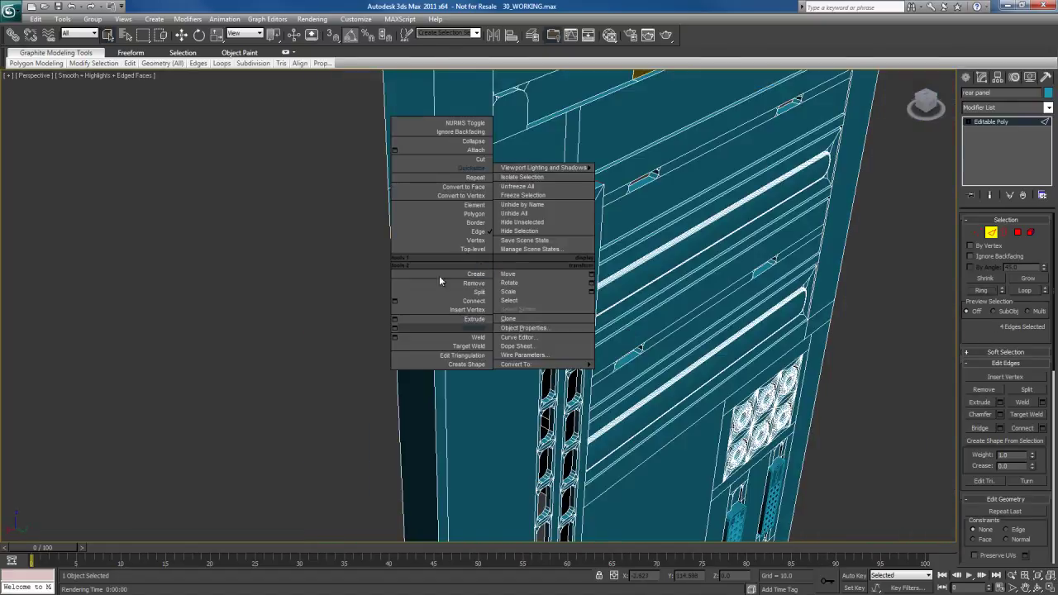
pyautogui.click(395, 332)
pyautogui.scroll(2, 504, 335)
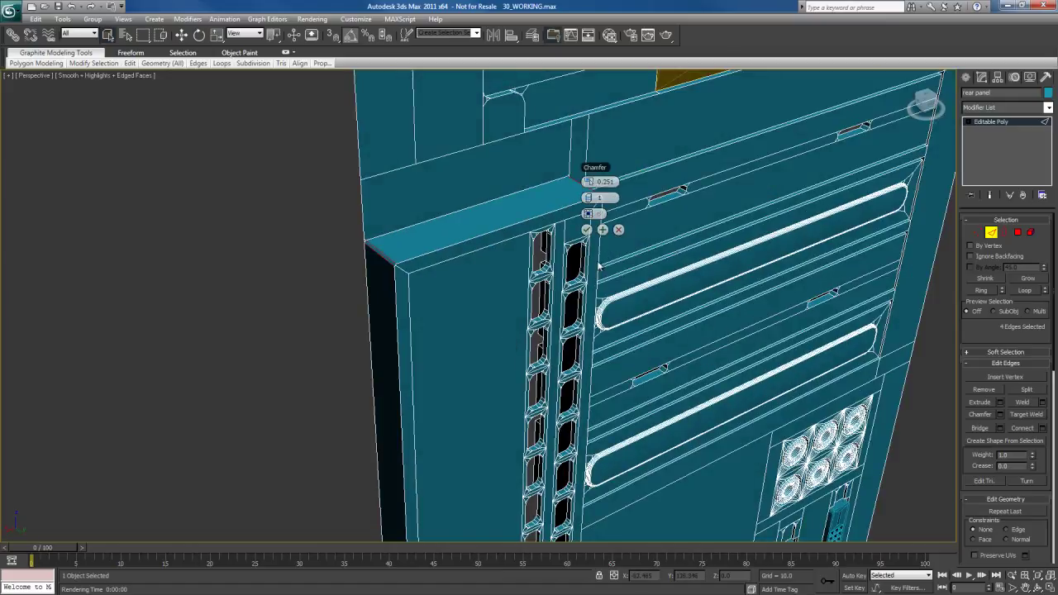
pyautogui.moveTo(595, 187)
pyautogui.mouseDown()
pyautogui.moveTo(579, 173)
pyautogui.moveTo(594, 184)
pyautogui.mouseUp()
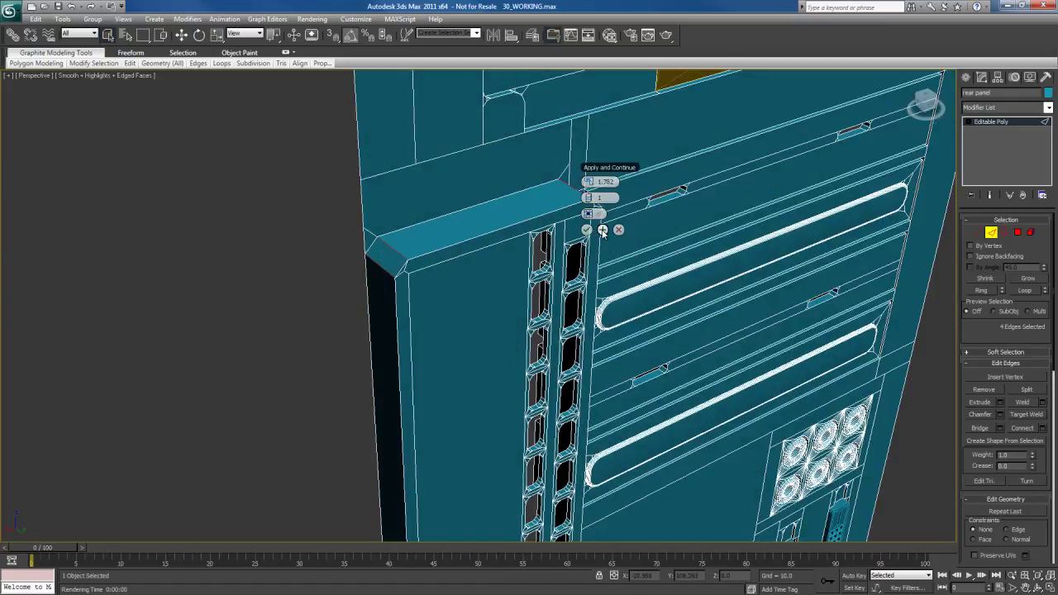
pyautogui.click(602, 231)
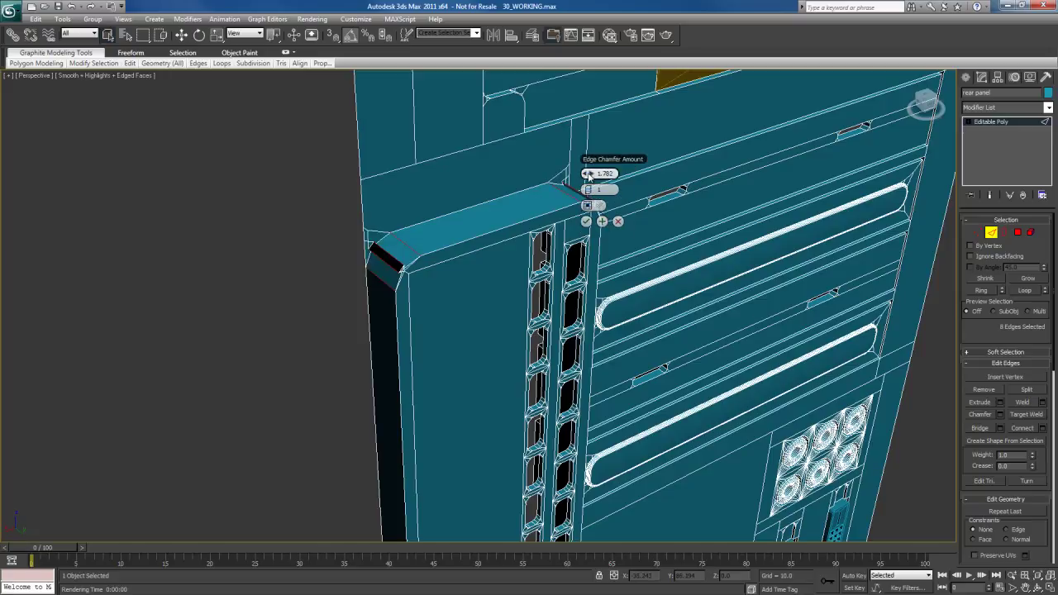
pyautogui.moveTo(587, 174); pyautogui.dragTo(522, 171)
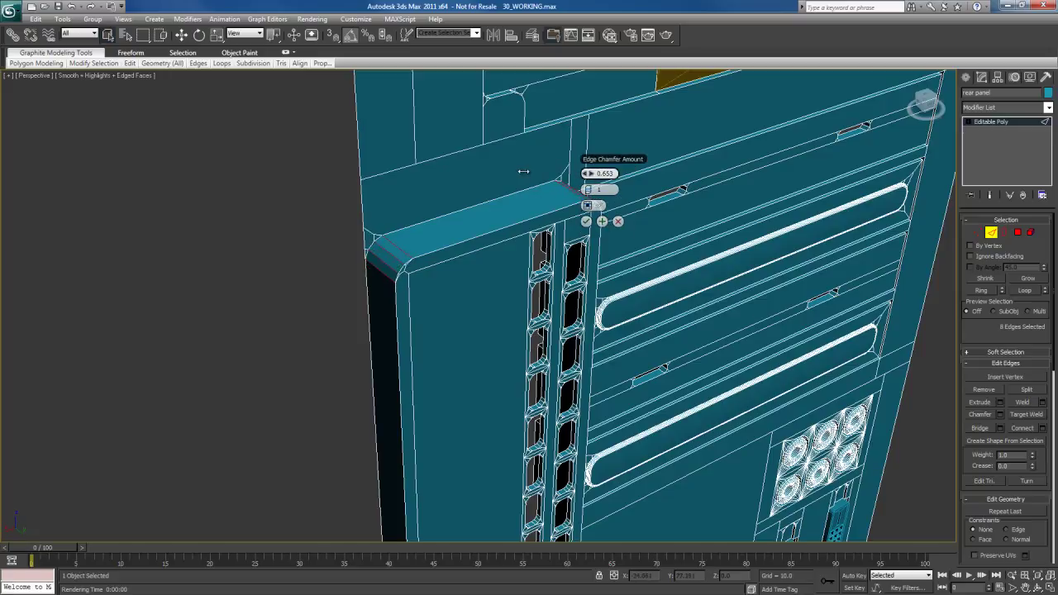
pyautogui.click(586, 221)
# Select two neighbouring polygons on the raised plate's upper side and extend them to the full side loop.
pyautogui.moveTo(557, 259); pyautogui.dragTo(538, 306, button='middle')
pyautogui.press('4')
pyautogui.click(468, 250)
pyautogui.keyDown('ctrl'); pyautogui.click(428, 274); pyautogui.keyUp('ctrl')
pyautogui.moveTo(98, 67)
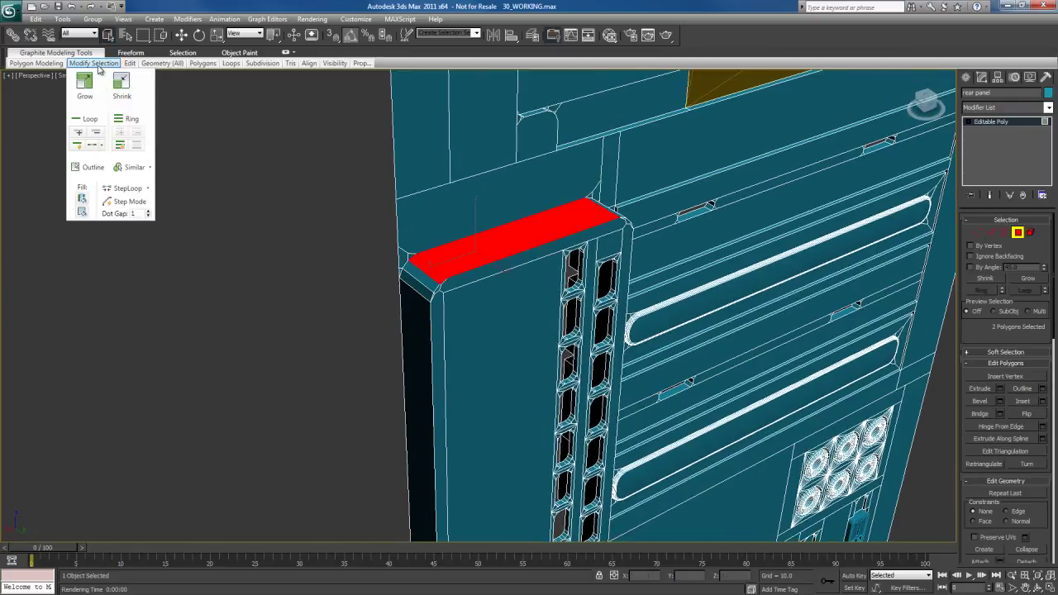
pyautogui.click(85, 119)
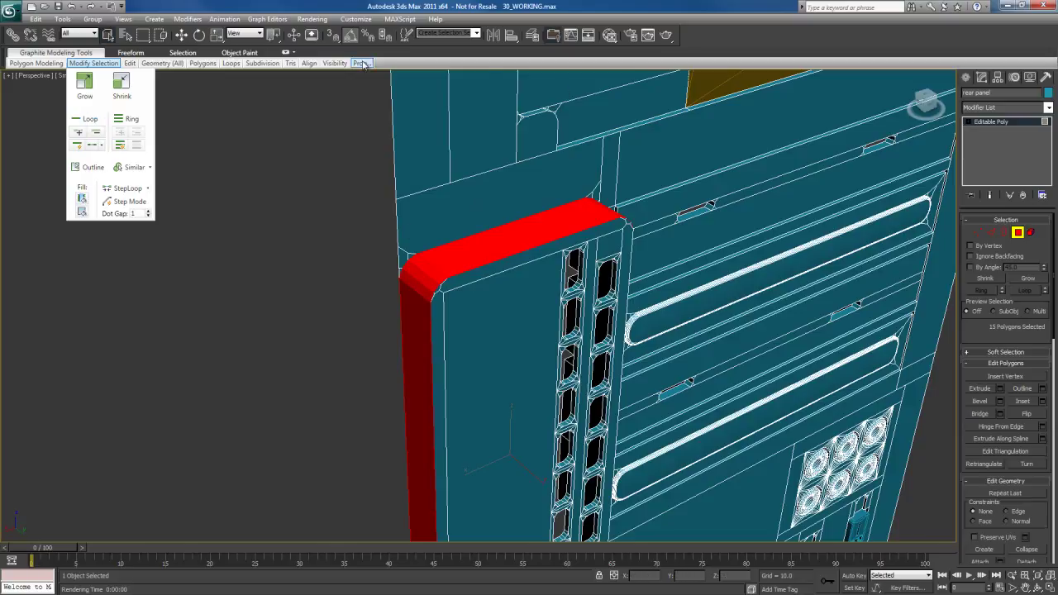
# Apply Smooth 30 to the raised plate's side polygons and check the rounded corners in test renders from several angles.
pyautogui.moveTo(362, 63)
pyautogui.moveTo(610, 256); pyautogui.dragTo(601, 243, button='middle')
pyautogui.hotkey('shift', 'q')
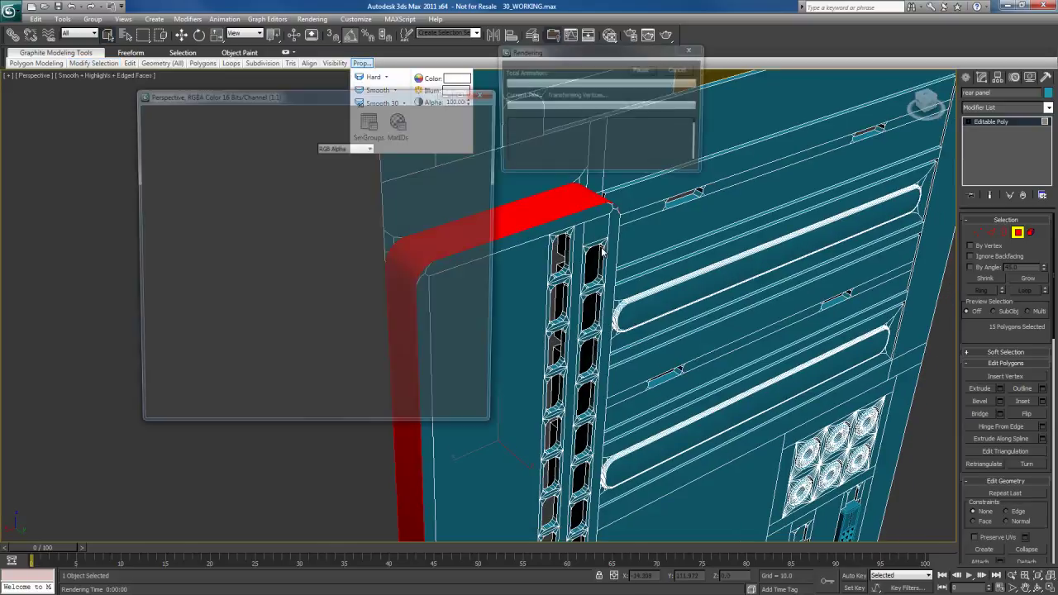
pyautogui.moveTo(608, 364); pyautogui.dragTo(614, 245, button='middle')
pyautogui.hotkey('shift', 'q')
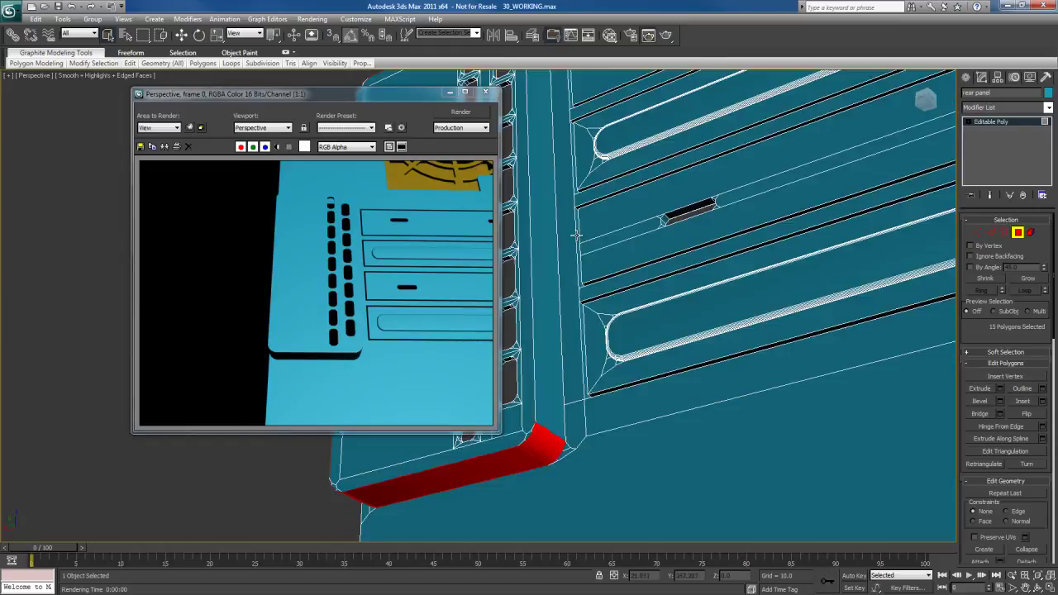
pyautogui.hotkey('shift', 'q')
pyautogui.hotkey('shift', 'q')
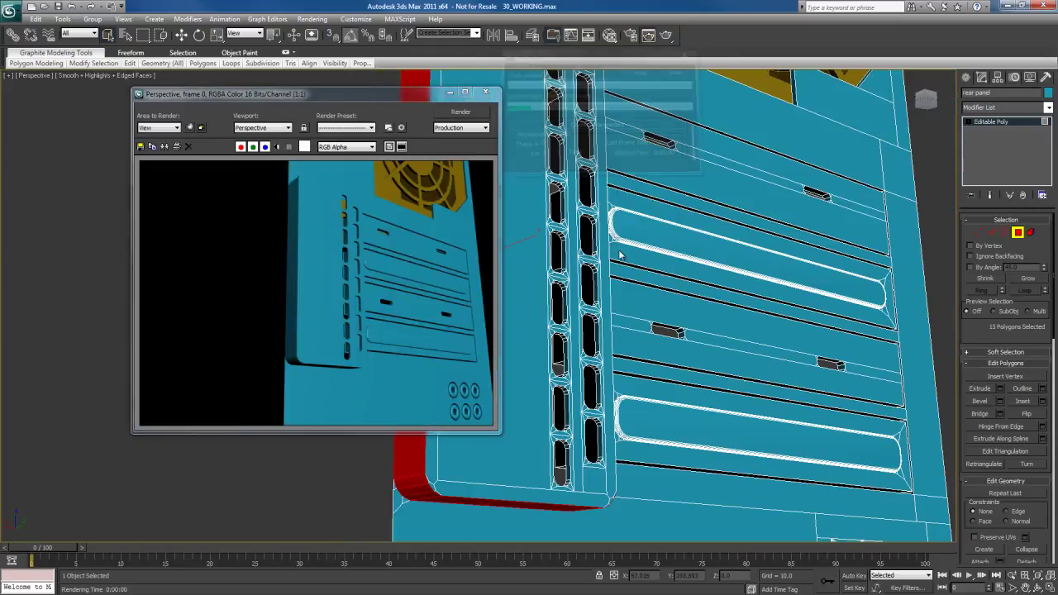
pyautogui.keyDown('alt'); pyautogui.moveTo(557, 195); pyautogui.dragTo(582, 291, button='middle'); pyautogui.keyUp('alt')
pyautogui.hotkey('shift', 'q')
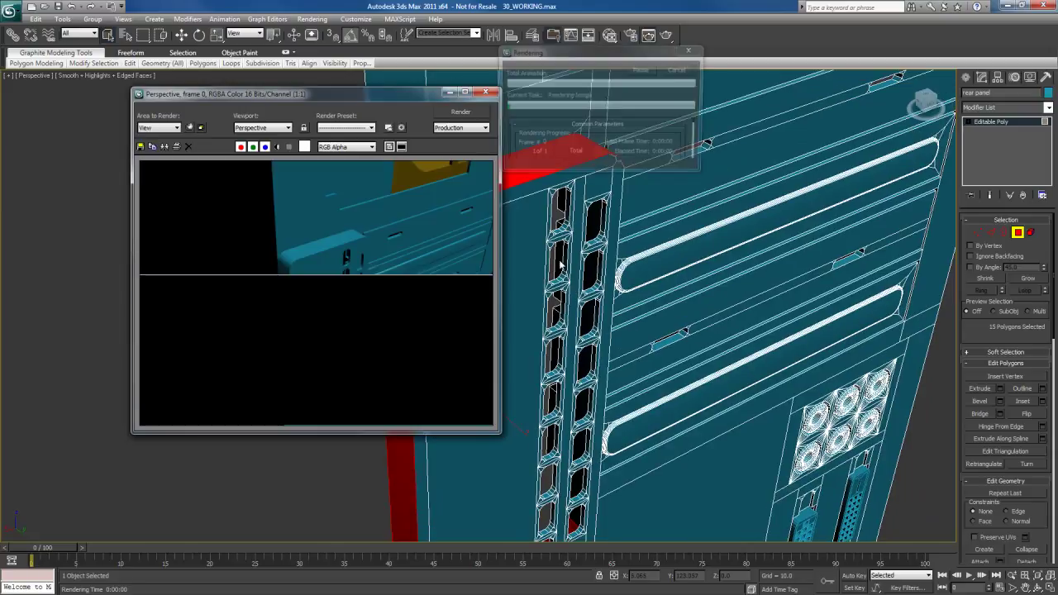
pyautogui.click(480, 92)
pyautogui.keyDown('alt'); pyautogui.moveTo(572, 248); pyautogui.dragTo(551, 230, button='middle'); pyautogui.keyUp('alt')
# Deselect the raised plate's side polygons and return to object level.
pyautogui.click(286, 214)
pyautogui.scroll(-2, 487, 252)
pyautogui.keyDown('alt'); pyautogui.moveTo(506, 263); pyautogui.dragTo(513, 241, button='middle'); pyautogui.keyUp('alt')
pyautogui.press('6')
# Compare the blank lower part of the rear panel with the reference image in the back view, examining the round fan vent area.
pyautogui.hotkey('alt', 'w')
pyautogui.middleClick(622, 238)
pyautogui.hotkey('alt', 'w')
pyautogui.moveTo(618, 255); pyautogui.dragTo(588, 281, button='middle')
pyautogui.hotkey('alt', 'w')
pyautogui.middleClick(701, 352)
pyautogui.hotkey('alt', 'w')
pyautogui.keyDown('alt'); pyautogui.moveTo(591, 353); pyautogui.dragTo(656, 246, button='middle'); pyautogui.keyUp('alt')
pyautogui.scroll(-2, 650, 289)
pyautogui.keyDown('alt'); pyautogui.moveTo(636, 300); pyautogui.dragTo(608, 292, button='middle'); pyautogui.keyUp('alt')
pyautogui.scroll(-3, 622, 301)
pyautogui.scroll(1, 608, 291)
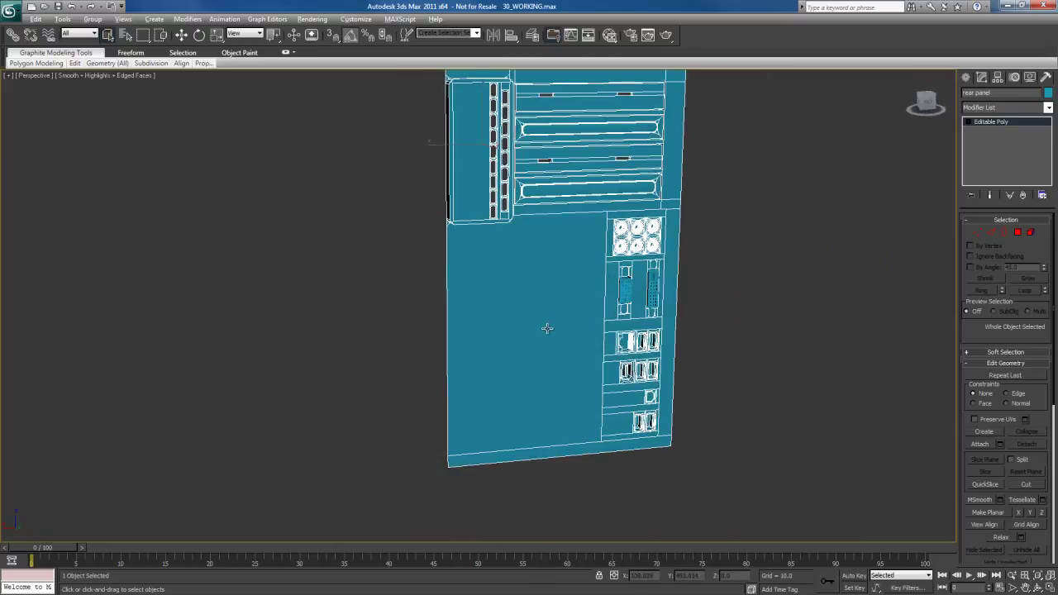
pyautogui.hotkey('alt', 'w')
pyautogui.middleClick(699, 220)
pyautogui.hotkey('alt', 'w')
pyautogui.moveTo(618, 359); pyautogui.dragTo(632, 241, button='middle')
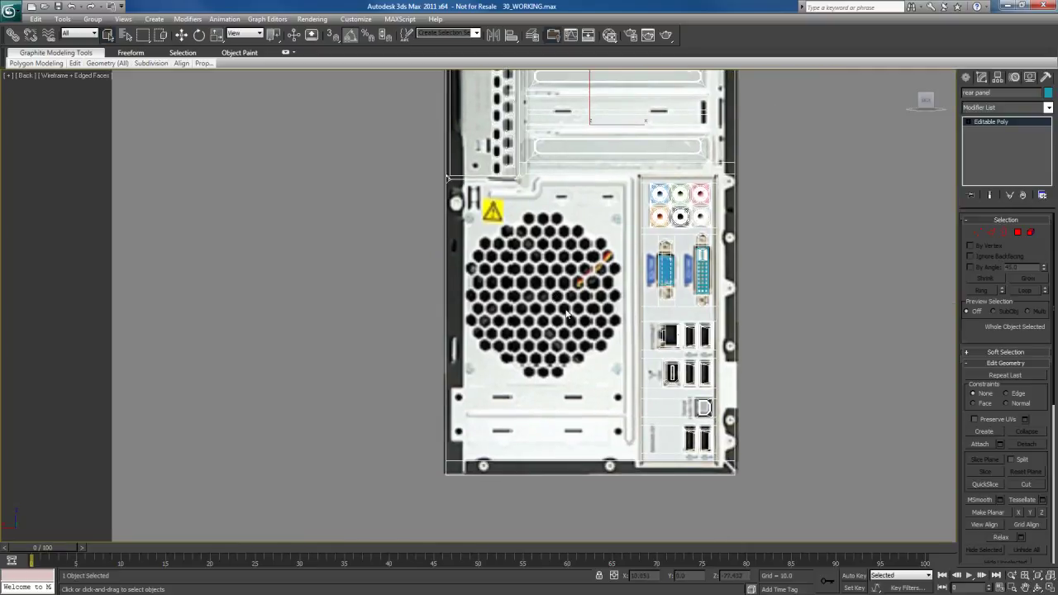